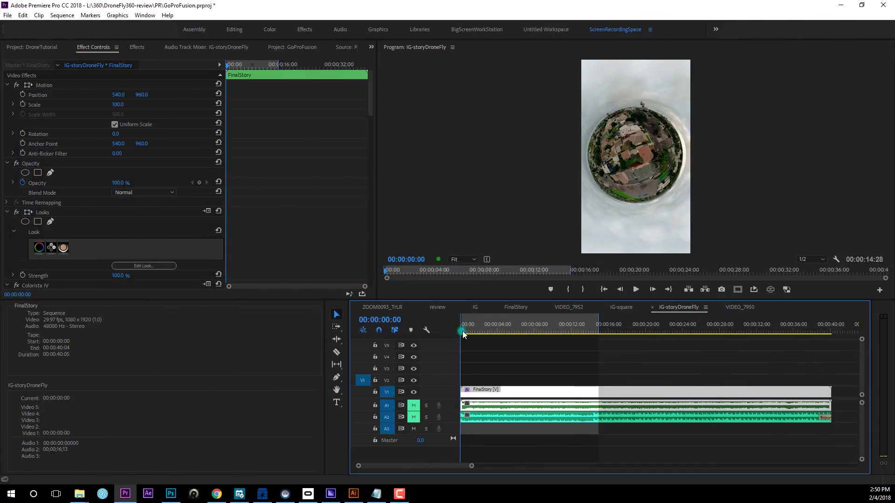
- Move the playhead near the start of the IG-storyDroneFly sequence
{"action": "left_click_drag", "start_coordinate": [462, 331], "coordinate": [510, 334]}
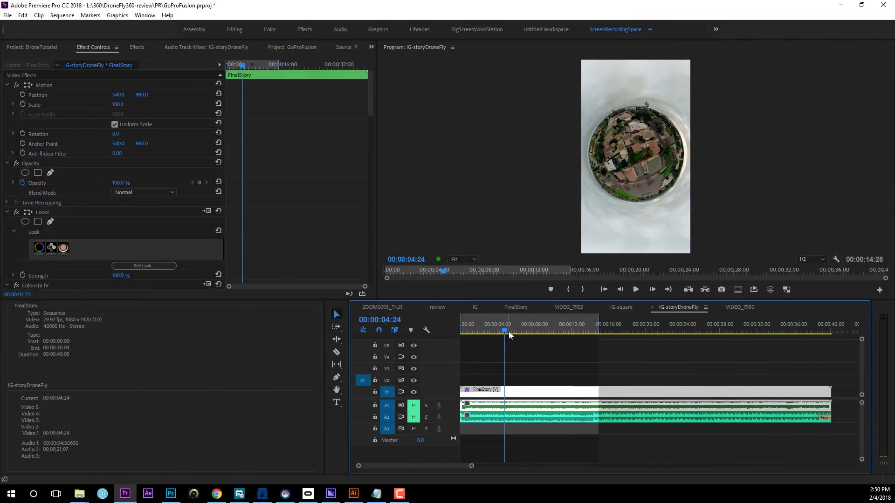
- Preview the tiny-planet story, park at 00:00:08:27, then switch to the IG-square sequence
{"action": "left_click_drag", "start_coordinate": [489, 335], "coordinate": [447, 334]}
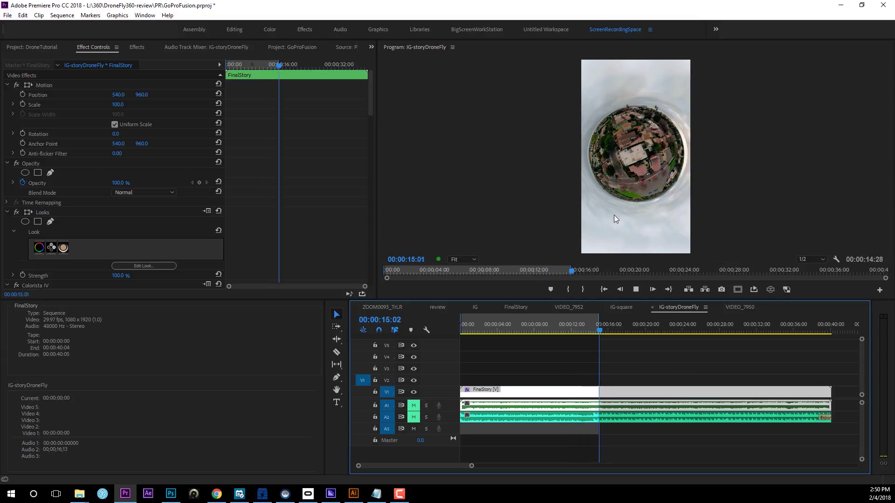
{"action": "key", "text": "space"}
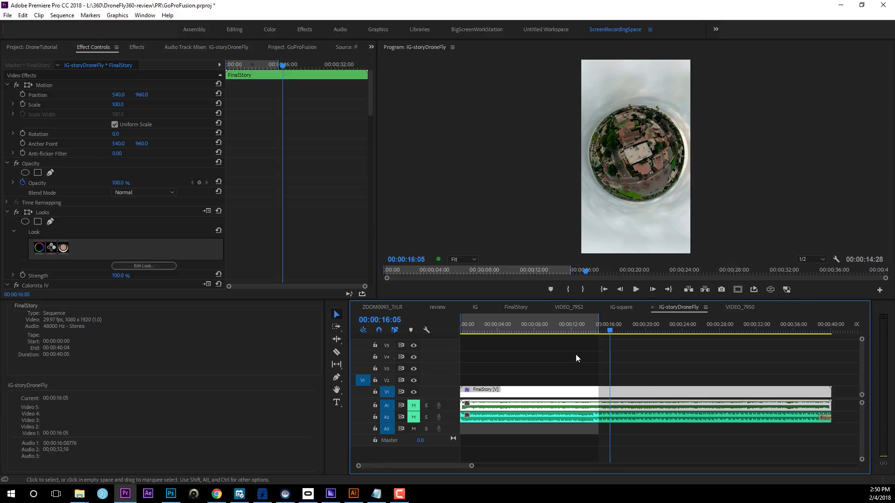
{"action": "left_click", "coordinate": [598, 331]}
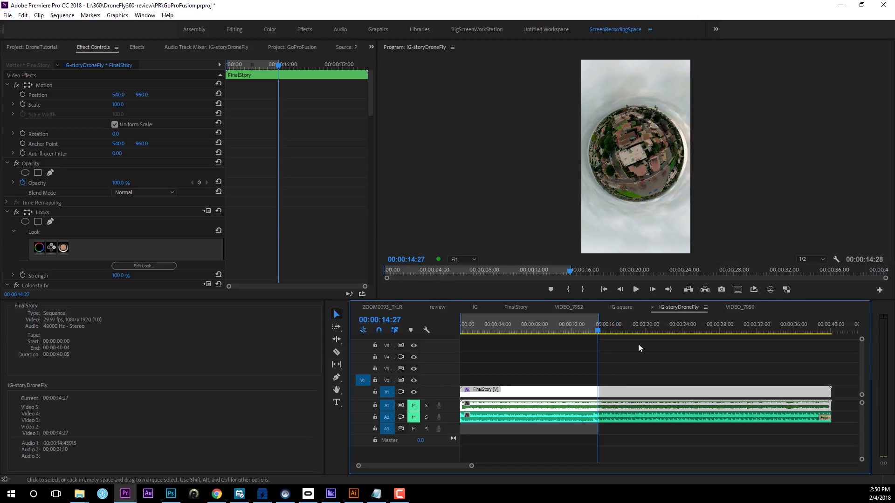
{"action": "left_click_drag", "start_coordinate": [599, 333], "coordinate": [542, 332]}
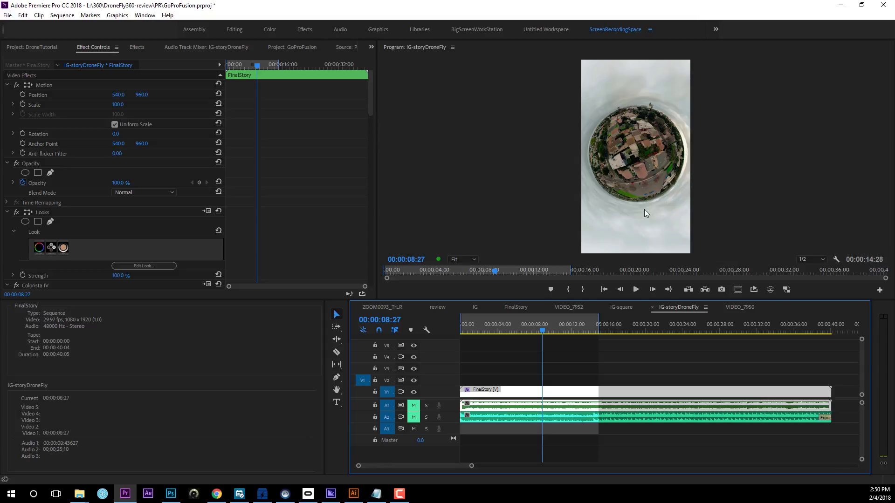
{"action": "left_click", "coordinate": [622, 308]}
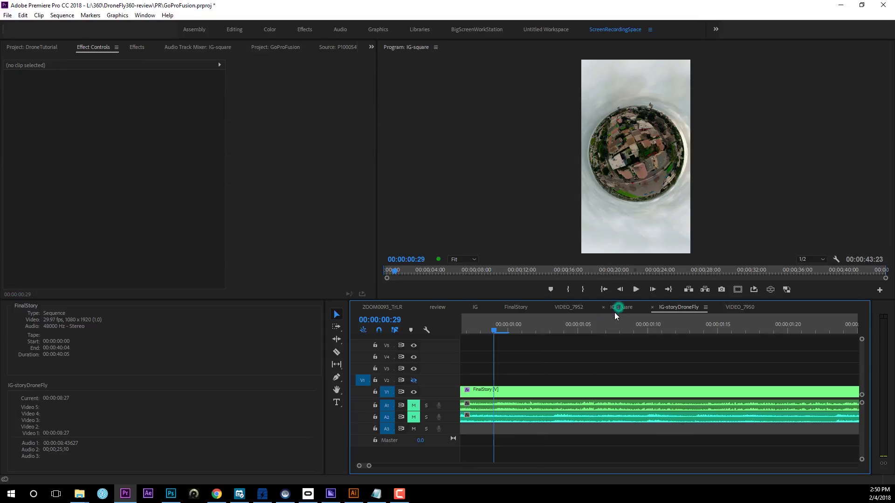
- Play the IG-square version from near its start, then return to IG-storyDroneFly
{"action": "left_click_drag", "start_coordinate": [452, 334], "coordinate": [454, 334]}
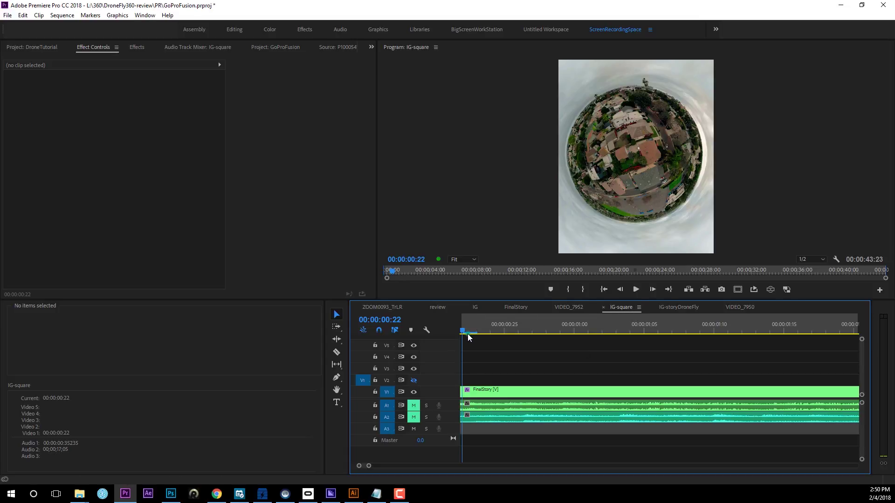
{"action": "key", "text": "space"}
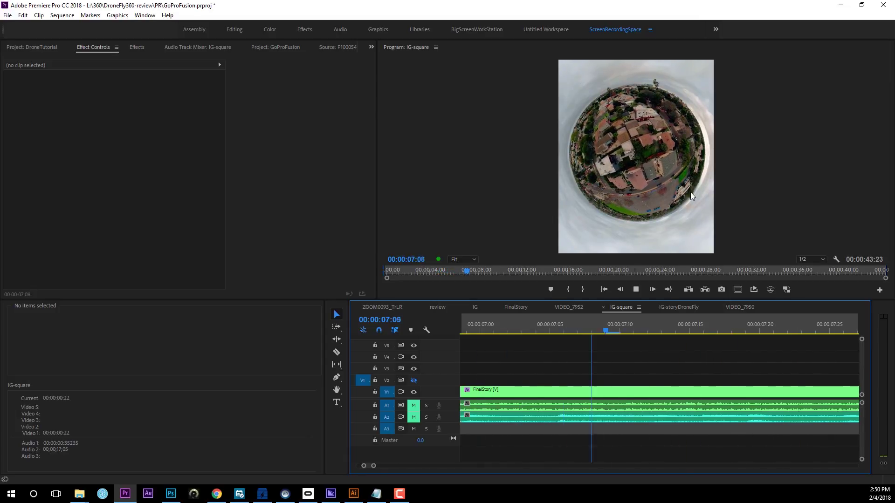
{"action": "key", "text": "space"}
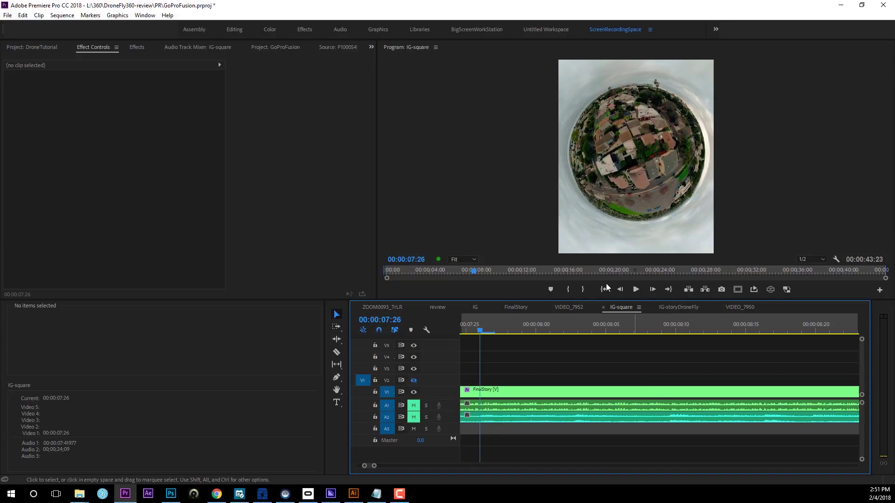
{"action": "left_click", "coordinate": [681, 307]}
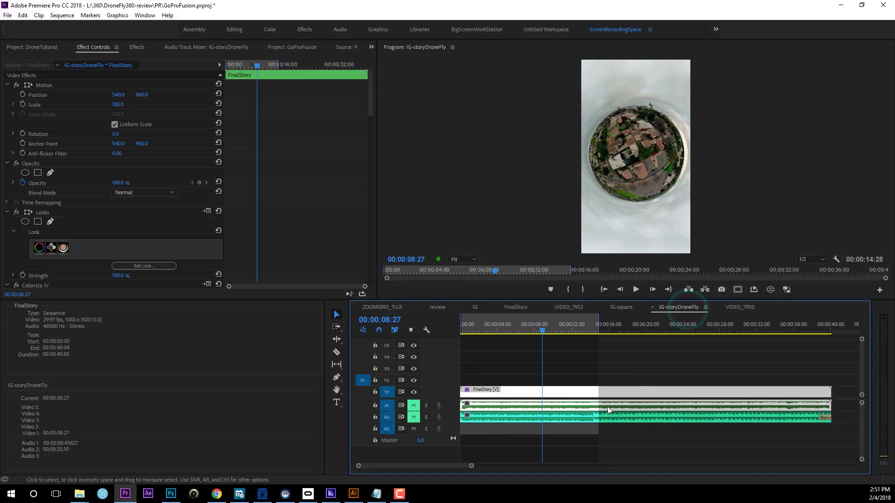
- Deselect the FinalStory clip, open it as a nested sequence, and park at 00:00:10:02
{"action": "left_click", "coordinate": [507, 376]}
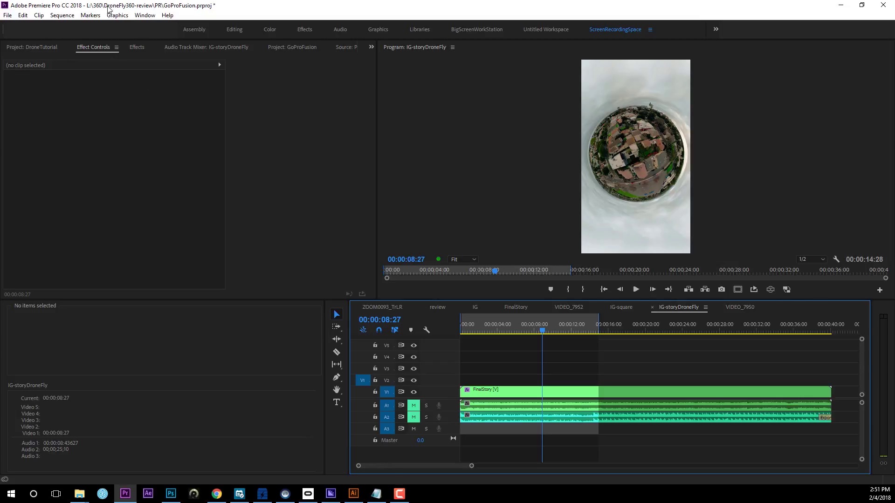
{"action": "double_click", "coordinate": [511, 397]}
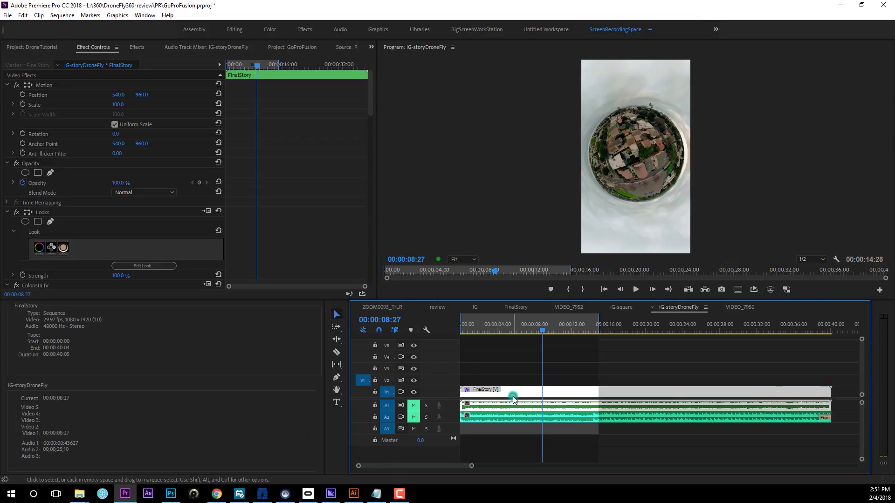
{"action": "left_click", "coordinate": [472, 330]}
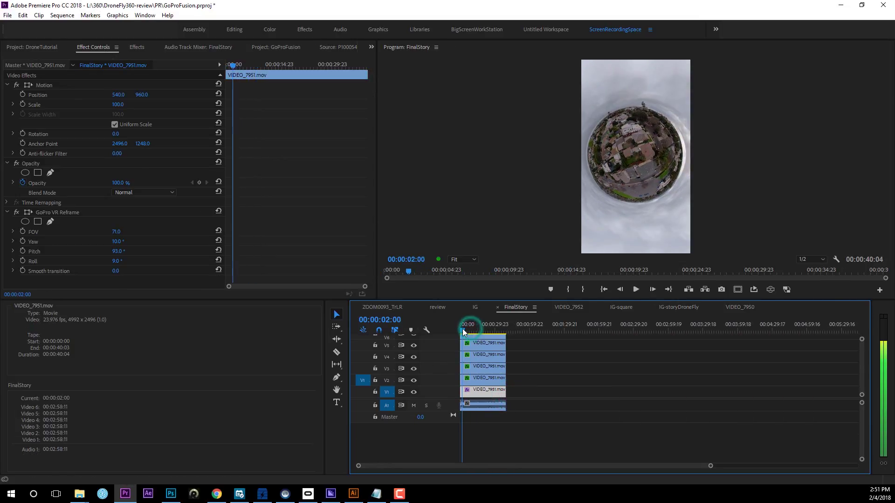
- Mute the A1 audio track, scrub the FinalStory layers, and shrink the track heights
{"action": "left_click", "coordinate": [413, 405]}
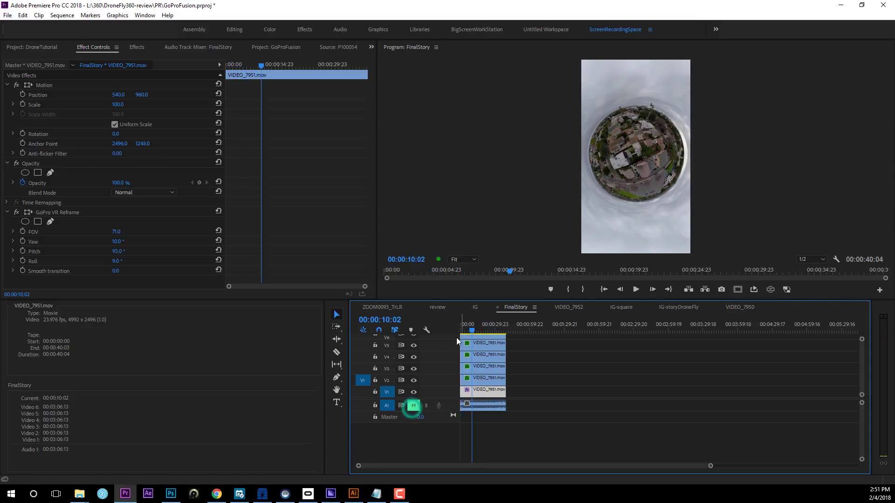
{"action": "left_click", "coordinate": [471, 331]}
{"action": "mouse_move", "coordinate": [464, 335]}
{"action": "left_mouse_down"}
{"action": "mouse_move", "coordinate": [485, 326]}
{"action": "mouse_move", "coordinate": [461, 332]}
{"action": "left_mouse_up"}
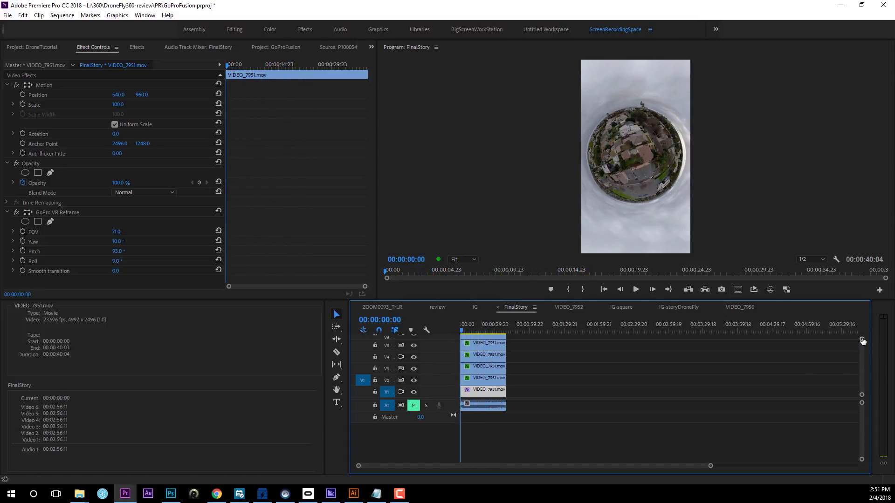
{"action": "left_click_drag", "start_coordinate": [863, 342], "coordinate": [862, 329]}
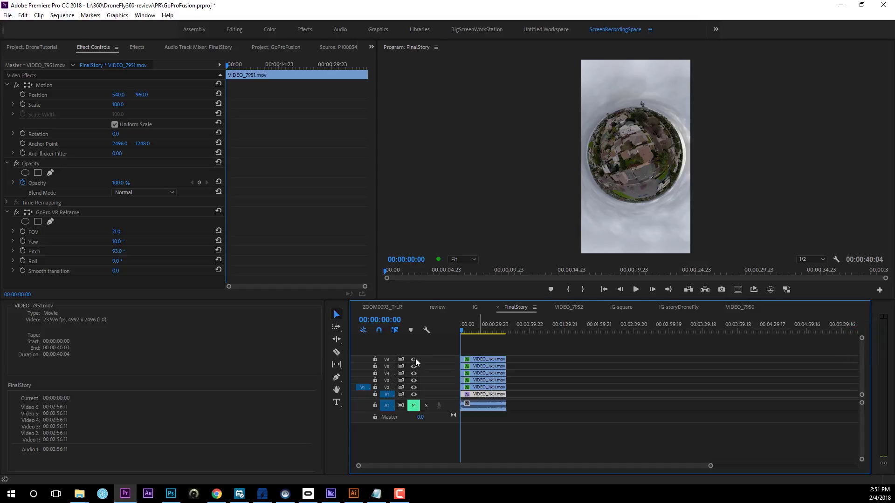
- Hide video tracks V6 through V2 and play the base layer alone to 00:00:15:00
{"action": "left_click", "coordinate": [414, 359]}
{"action": "left_click", "coordinate": [413, 366]}
{"action": "left_click", "coordinate": [414, 373]}
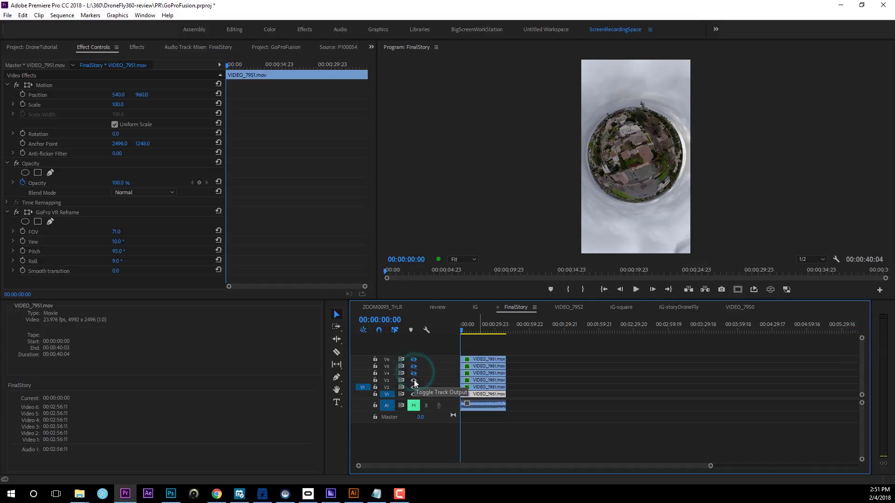
{"action": "left_click", "coordinate": [414, 380]}
{"action": "left_click", "coordinate": [414, 387]}
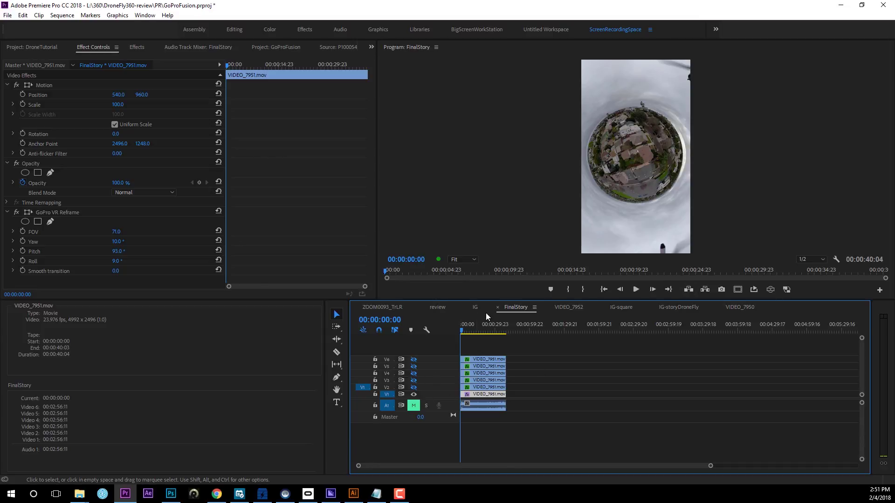
{"action": "key", "text": "space"}
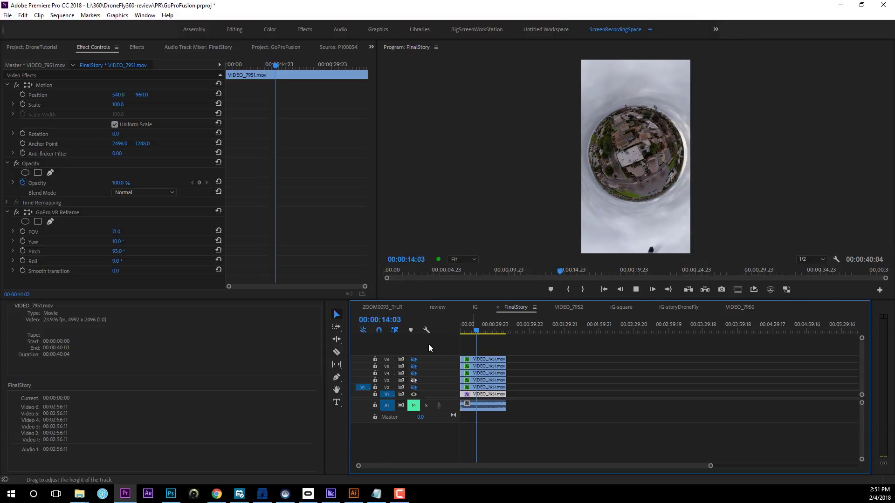
{"action": "key", "text": "space"}
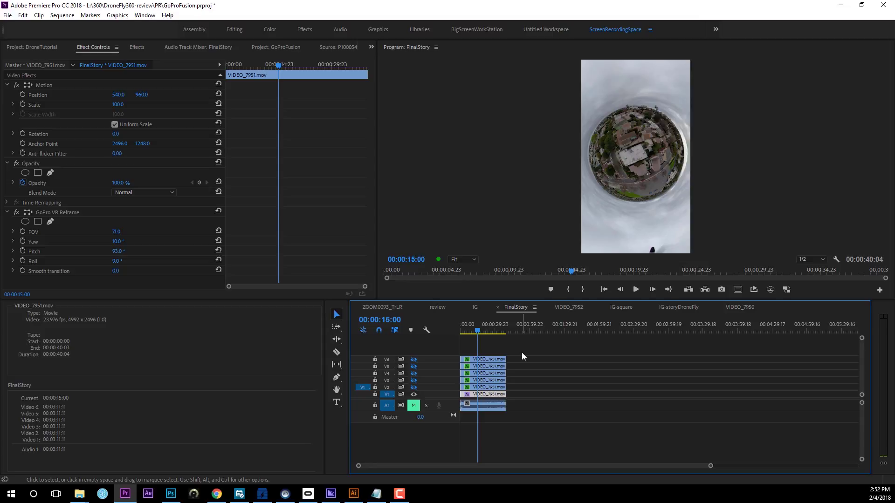
- Create a new sequence from the File menu and begin naming it ig-v2
{"action": "left_click", "coordinate": [8, 15]}
{"action": "left_click", "coordinate": [145, 15]}
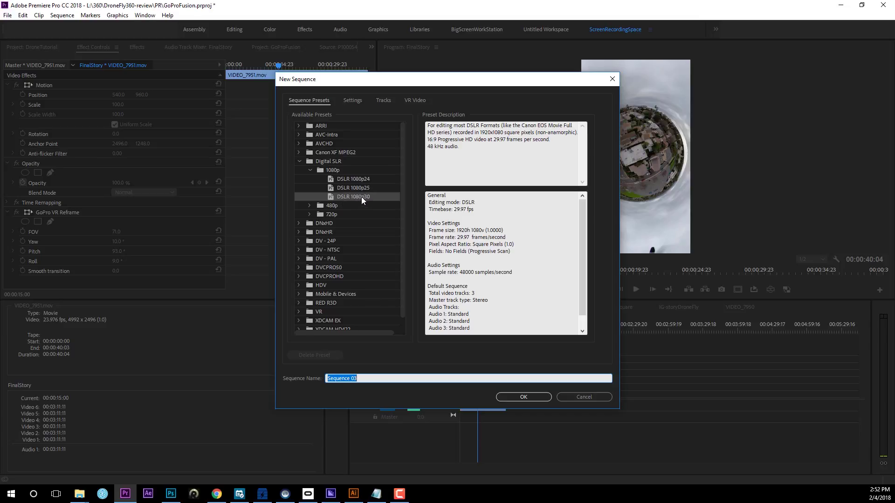
{"action": "left_click", "coordinate": [366, 374]}
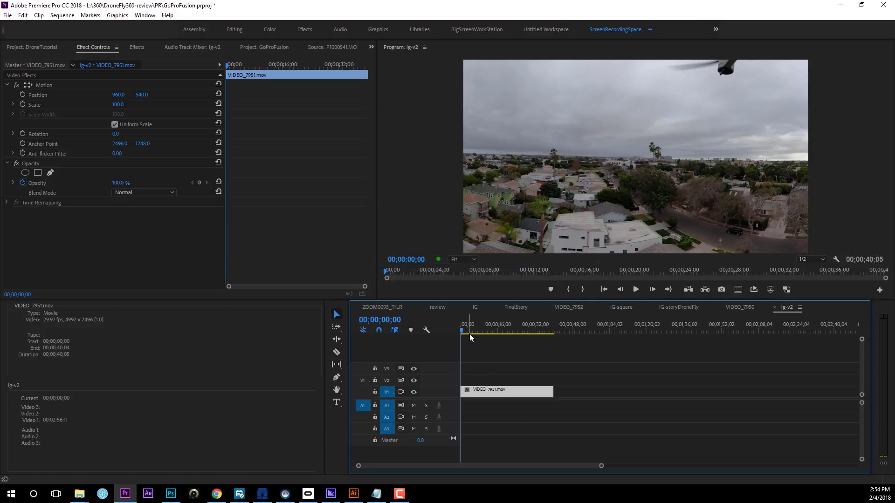
{"action": "key", "text": "space"}
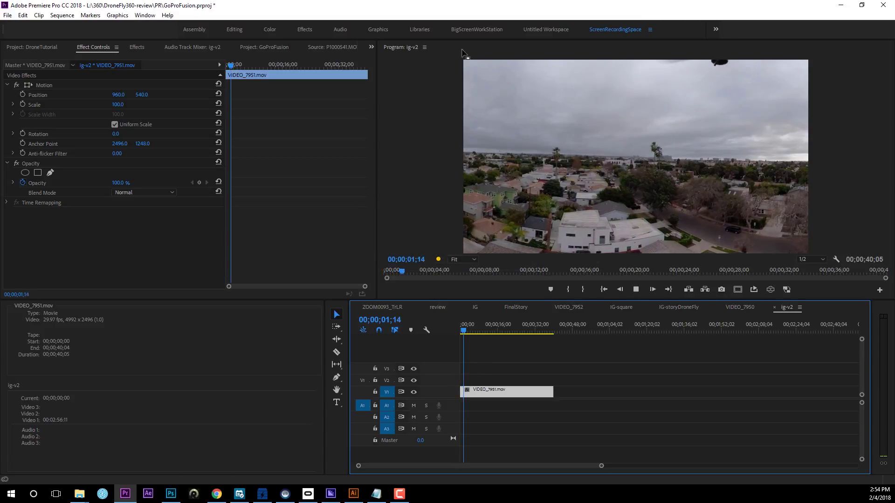
{"action": "left_click", "coordinate": [467, 332]}
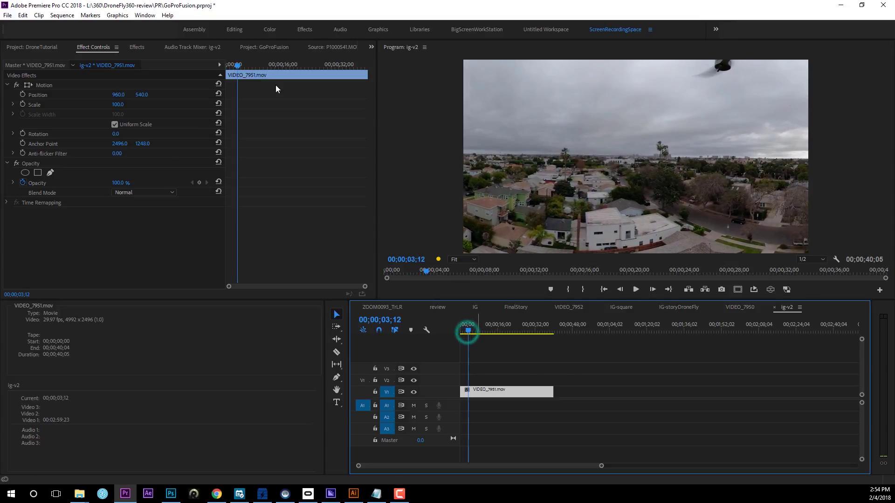
{"action": "left_click", "coordinate": [35, 49]}
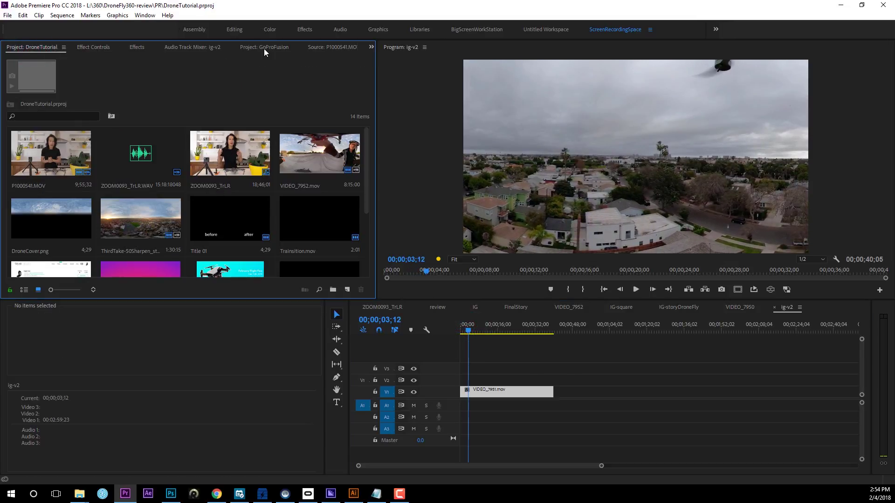
{"action": "left_click", "coordinate": [263, 49]}
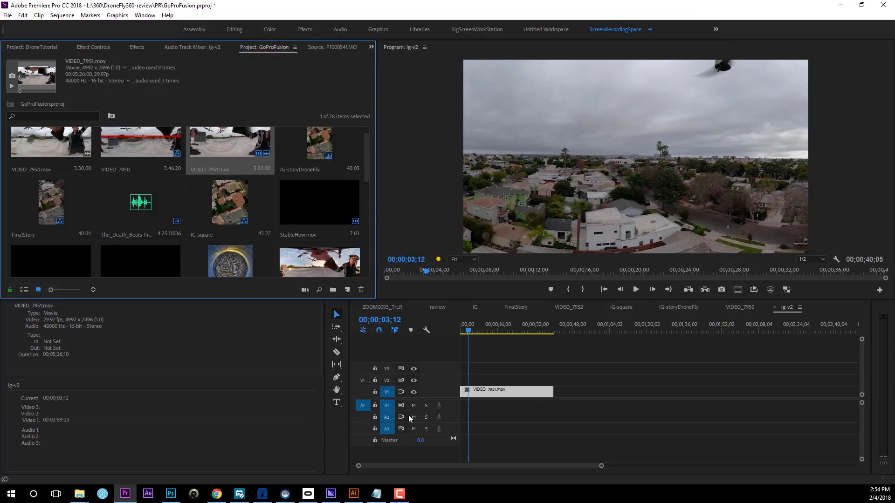
{"action": "left_click", "coordinate": [468, 331]}
{"action": "mouse_move", "coordinate": [469, 333]}
{"action": "left_mouse_down"}
{"action": "mouse_move", "coordinate": [530, 332]}
{"action": "mouse_move", "coordinate": [482, 334]}
{"action": "left_mouse_up"}
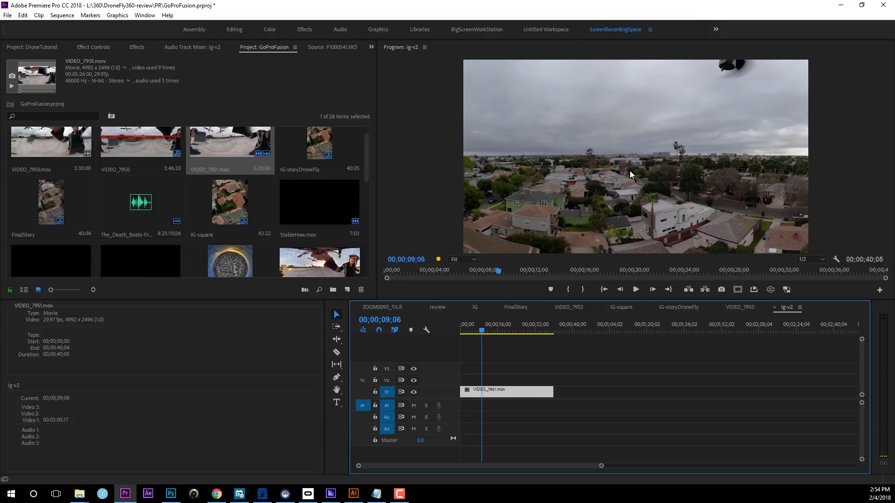
- Change the ig-v2 frame size to 1080 × 1920 and discard the existing render previews
{"action": "left_click", "coordinate": [498, 389]}
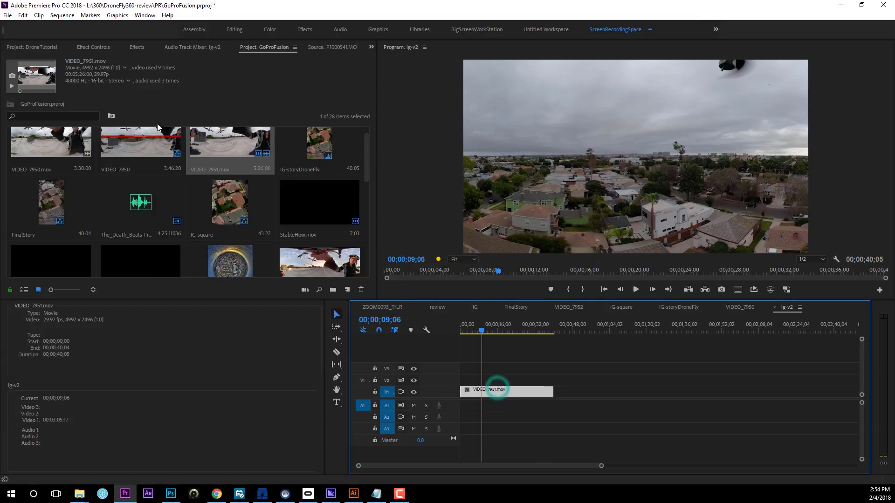
{"action": "left_click", "coordinate": [62, 15]}
{"action": "left_click", "coordinate": [64, 27]}
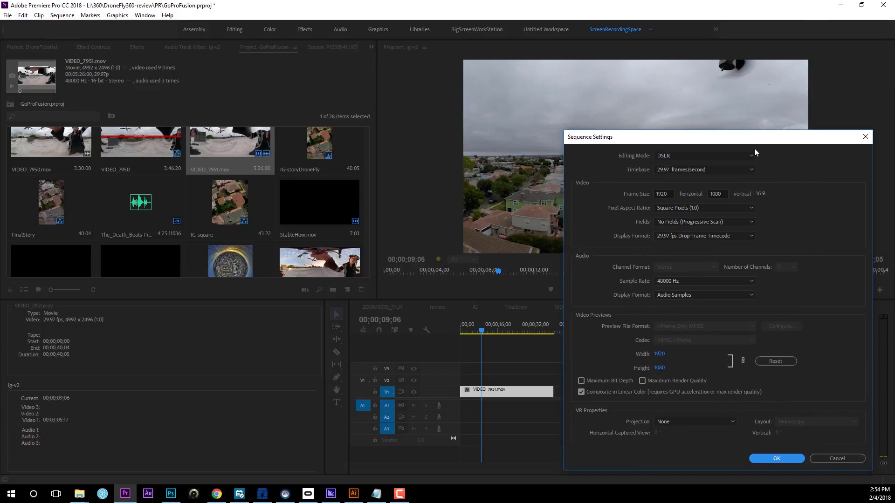
{"action": "left_click", "coordinate": [745, 138]}
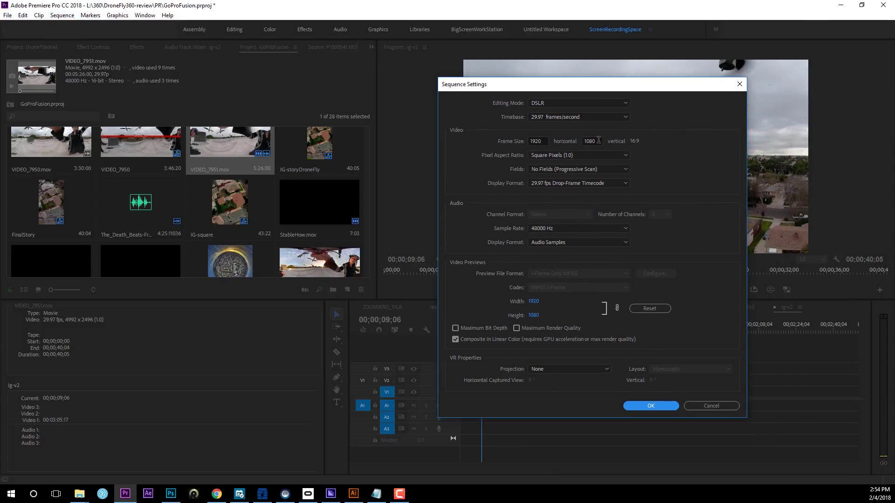
{"action": "double_click", "coordinate": [542, 140]}
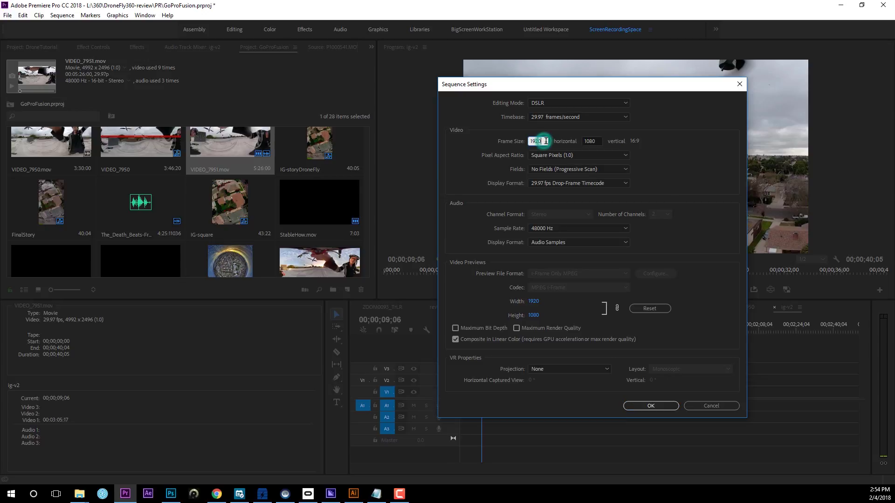
{"action": "type", "text": "1080"}
{"action": "double_click", "coordinate": [591, 141]}
{"action": "type", "text": "1920"}
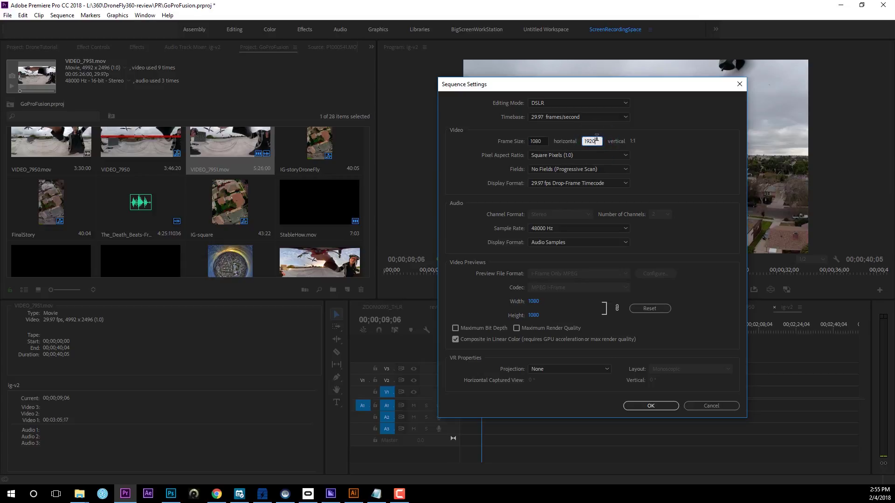
{"action": "left_click", "coordinate": [652, 147]}
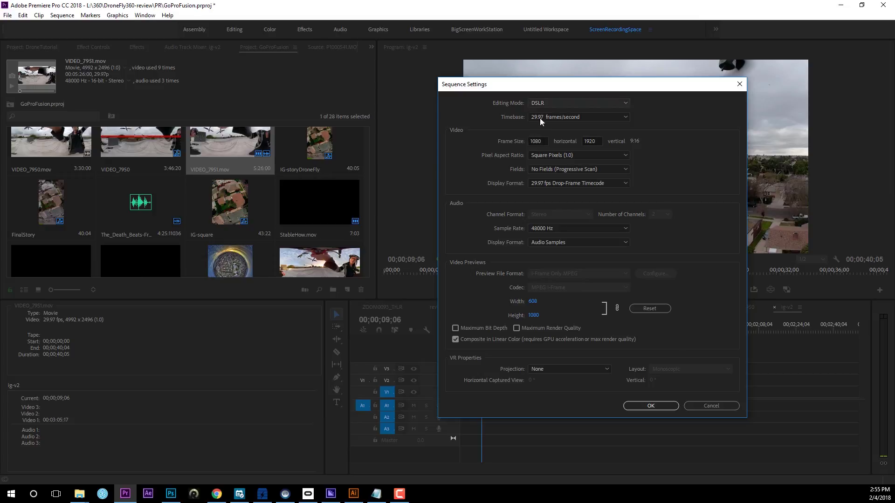
{"action": "left_click", "coordinate": [642, 410]}
{"action": "left_click", "coordinate": [632, 266]}
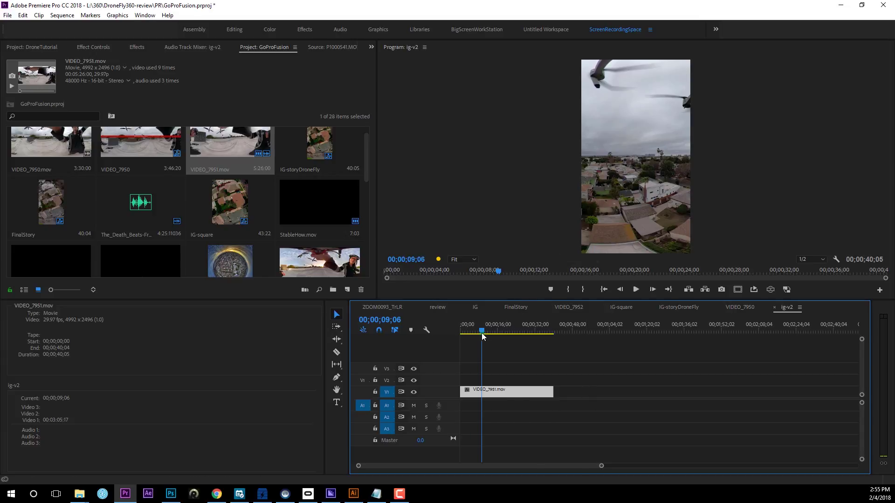
- Check a nearby frame, then bring up the Effects panel with the My360Effects bin
{"action": "mouse_move", "coordinate": [482, 333]}
{"action": "left_mouse_down"}
{"action": "mouse_move", "coordinate": [458, 341]}
{"action": "mouse_move", "coordinate": [525, 335]}
{"action": "mouse_move", "coordinate": [455, 340]}
{"action": "mouse_move", "coordinate": [543, 332]}
{"action": "mouse_move", "coordinate": [477, 340]}
{"action": "left_mouse_up"}
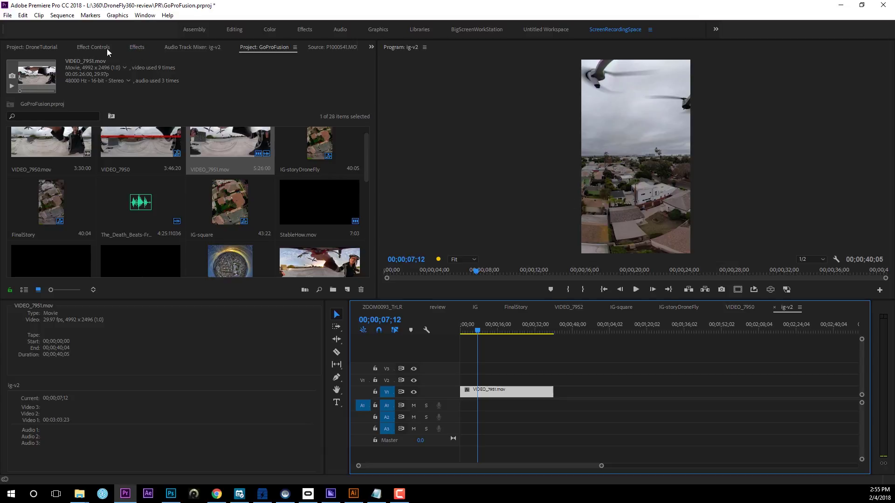
{"action": "left_click", "coordinate": [136, 47]}
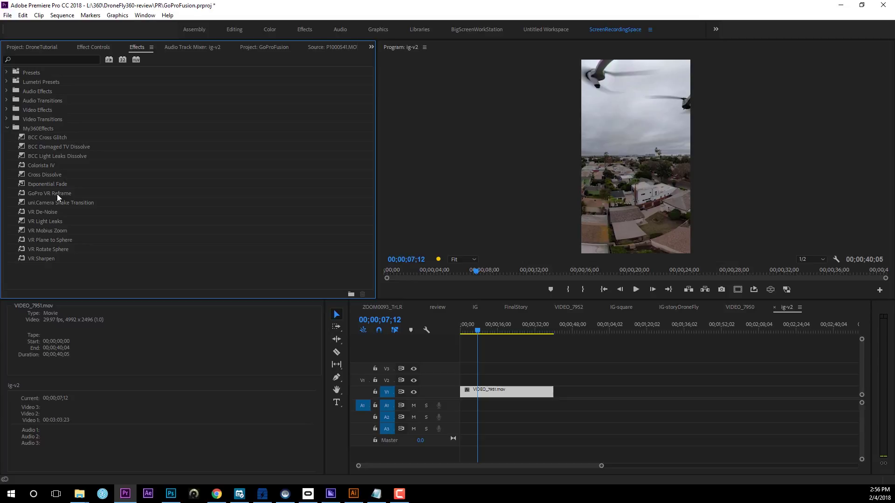
{"action": "left_click", "coordinate": [38, 195]}
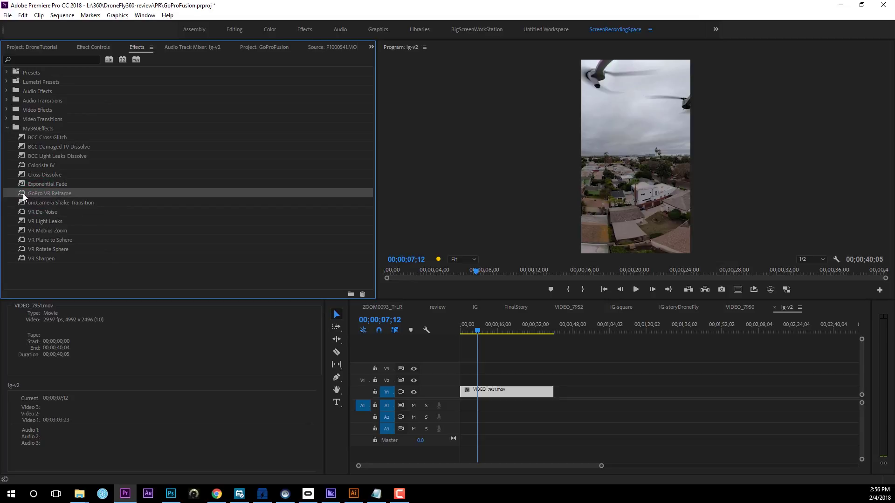
- Drop GoPro VR Reframe onto VIDEO_7951.mov on V1 and view its Effect Controls
{"action": "left_click_drag", "start_coordinate": [25, 194], "coordinate": [501, 394]}
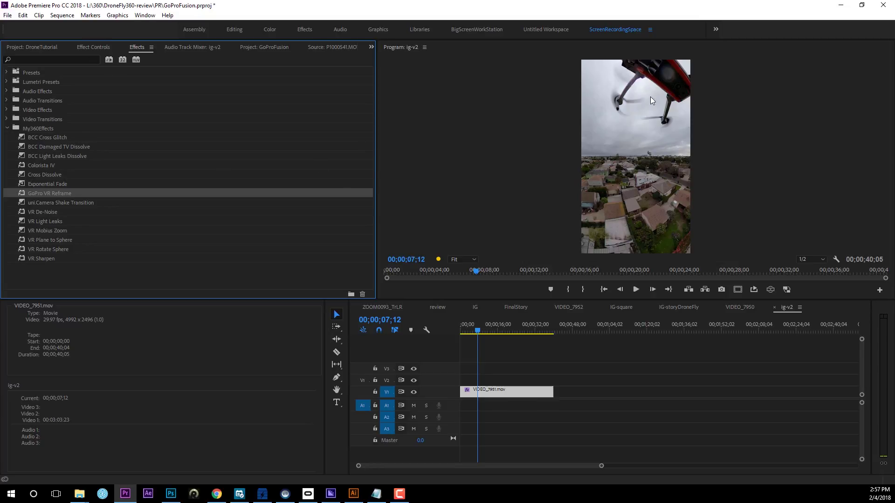
{"action": "left_click", "coordinate": [94, 47]}
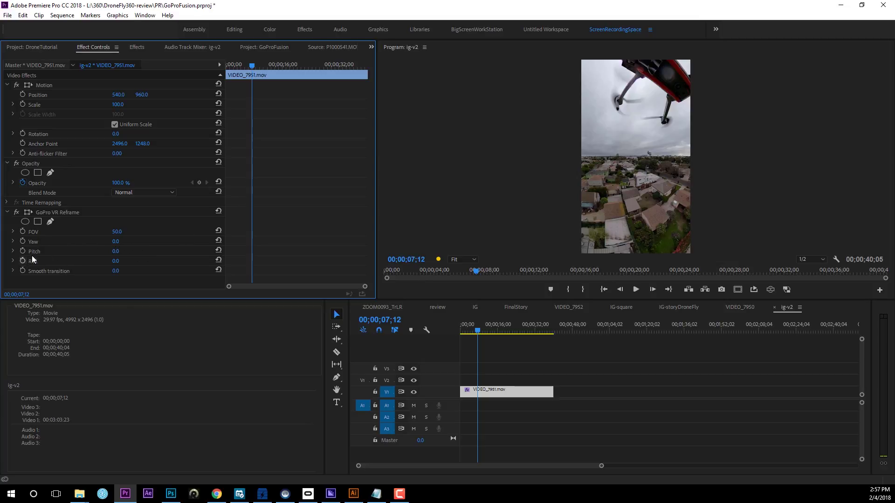
- Set GoPro VR Reframe to FOV 71, Yaw 10, Pitch 93, Roll 9, then preview later frames
{"action": "mouse_move", "coordinate": [116, 242]}
{"action": "left_mouse_down"}
{"action": "mouse_move", "coordinate": [118, 279]}
{"action": "mouse_move", "coordinate": [128, 251]}
{"action": "mouse_move", "coordinate": [117, 231]}
{"action": "left_mouse_up"}
{"action": "left_click_drag", "start_coordinate": [120, 232], "coordinate": [127, 232]}
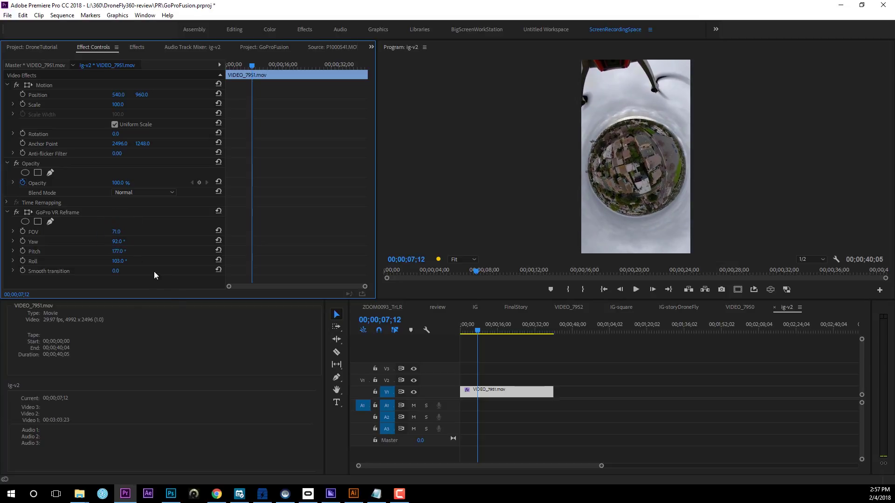
{"action": "left_click_drag", "start_coordinate": [120, 244], "coordinate": [121, 252]}
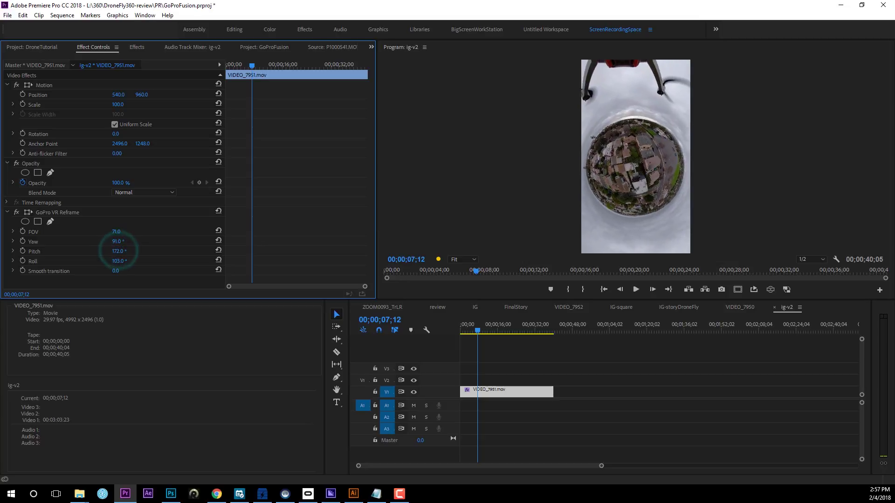
{"action": "left_click", "coordinate": [118, 263]}
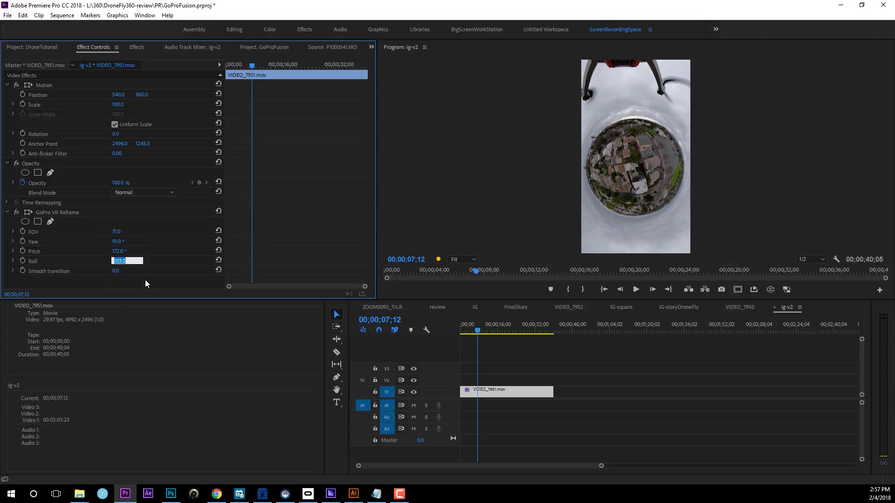
{"action": "left_click_drag", "start_coordinate": [118, 261], "coordinate": [171, 251]}
{"action": "left_click", "coordinate": [117, 241]}
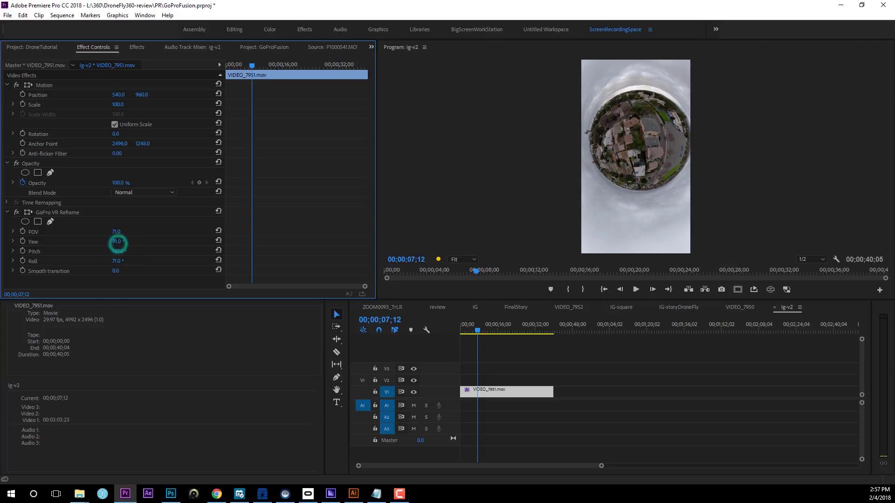
{"action": "type", "text": "10"}
{"action": "left_click", "coordinate": [123, 276]}
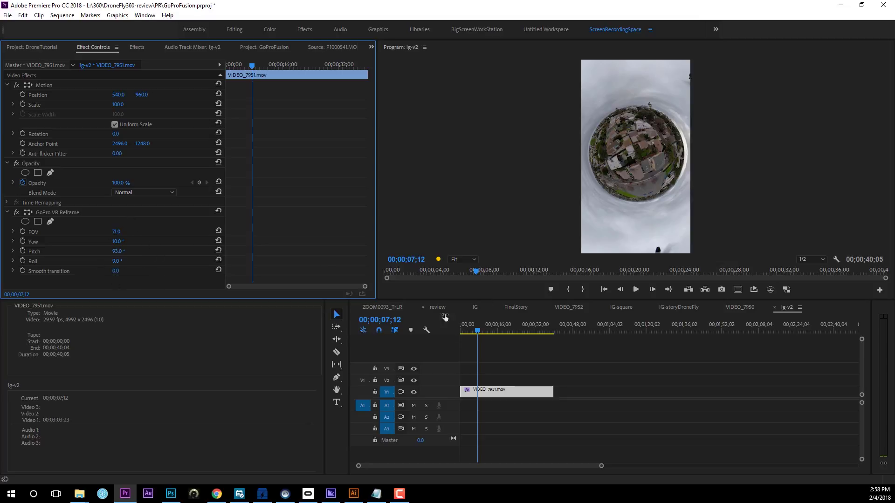
{"action": "mouse_move", "coordinate": [479, 331]}
{"action": "left_mouse_down"}
{"action": "mouse_move", "coordinate": [469, 333]}
{"action": "mouse_move", "coordinate": [497, 336]}
{"action": "mouse_move", "coordinate": [477, 339]}
{"action": "left_mouse_up"}
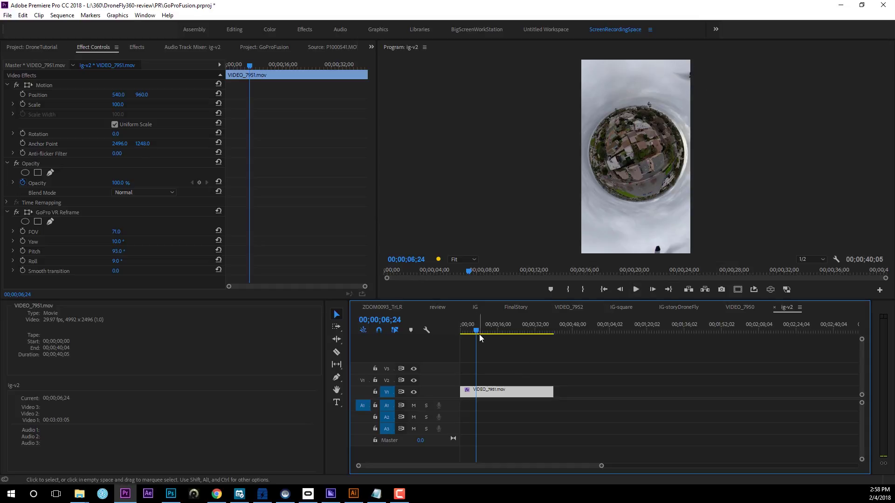
{"action": "left_click_drag", "start_coordinate": [480, 332], "coordinate": [511, 336]}
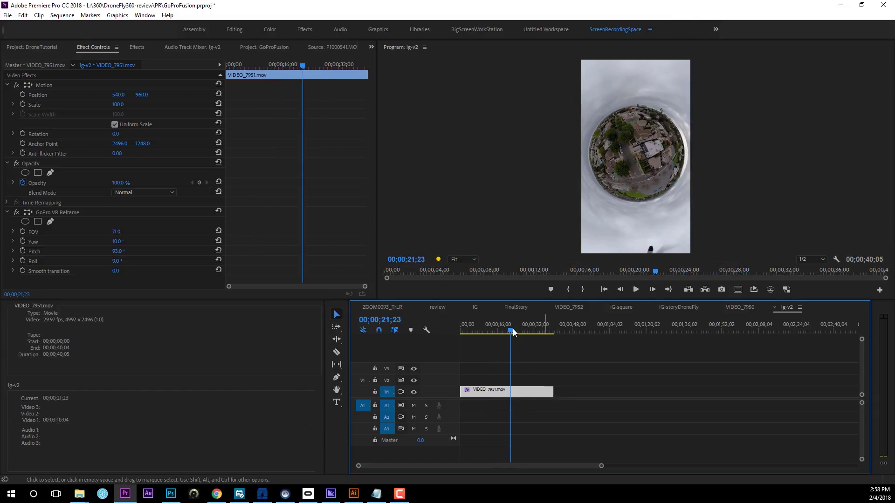
{"action": "mouse_move", "coordinate": [511, 332]}
{"action": "left_mouse_down"}
{"action": "mouse_move", "coordinate": [502, 332]}
{"action": "mouse_move", "coordinate": [538, 334]}
{"action": "mouse_move", "coordinate": [524, 333]}
{"action": "left_mouse_up"}
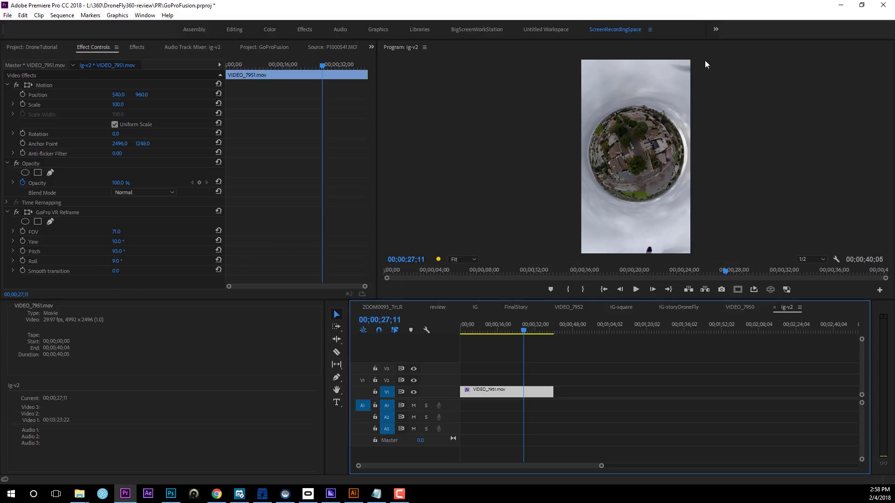
{"action": "left_click_drag", "start_coordinate": [524, 331], "coordinate": [464, 335]}
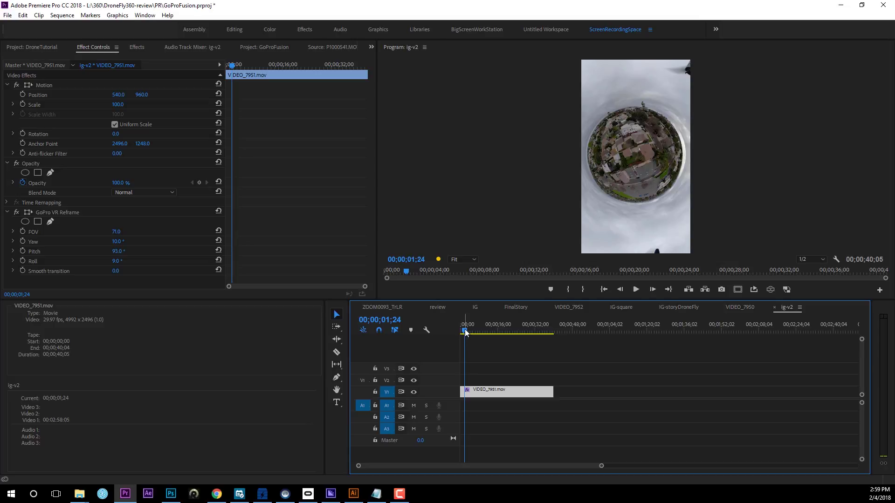
{"action": "left_click_drag", "start_coordinate": [464, 329], "coordinate": [461, 329]}
{"action": "left_click", "coordinate": [476, 392]}
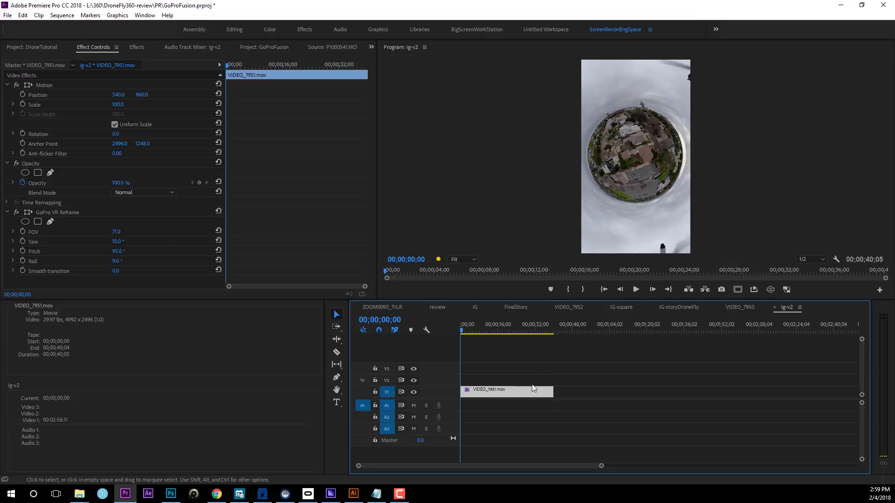
- Alt-drag a copy of VIDEO_7951.mov from V1 onto V2, directly above the original
{"action": "left_click", "coordinate": [519, 391]}
{"action": "left_click", "coordinate": [477, 393]}
{"action": "left_click_drag", "start_coordinate": [476, 392], "coordinate": [476, 381]}
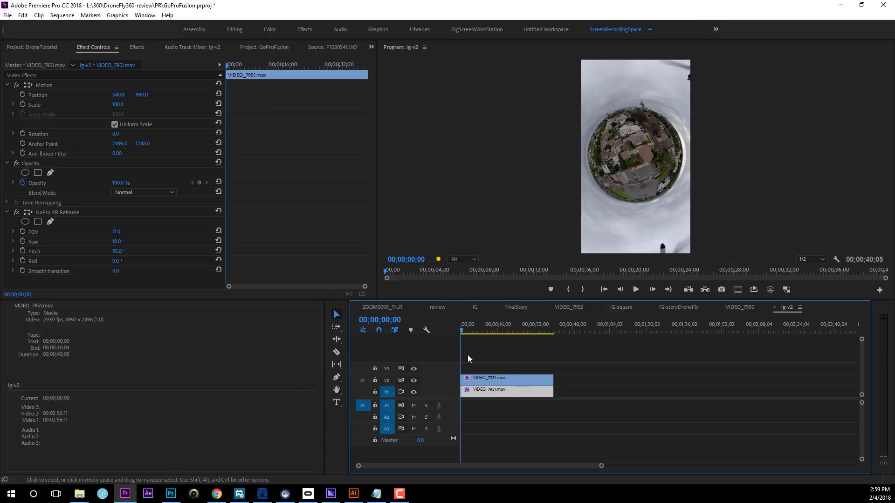
{"action": "left_click", "coordinate": [492, 389]}
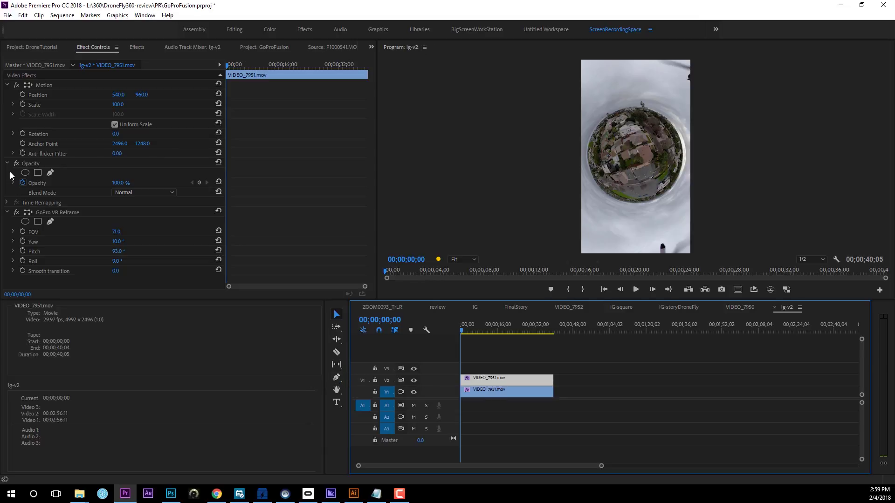
- Draw a closed five-point Pen opacity mask around the sky patch at the top of the frame
{"action": "left_click", "coordinate": [51, 172]}
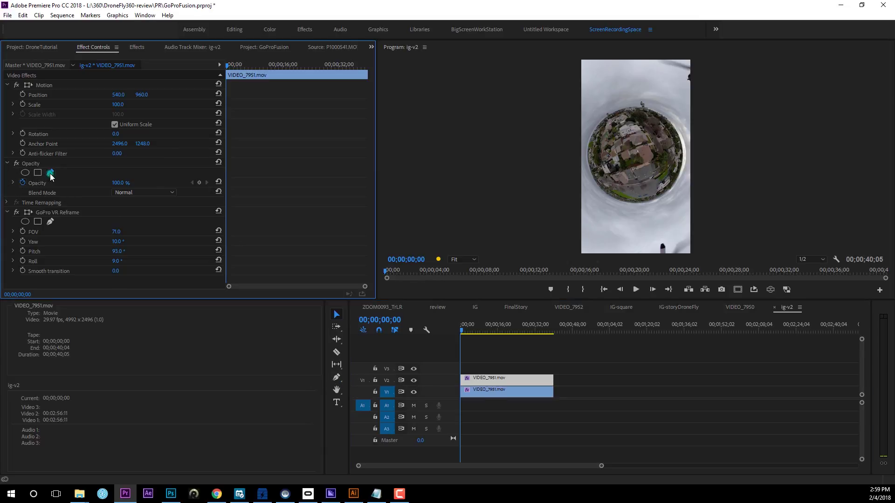
{"action": "left_click", "coordinate": [640, 61]}
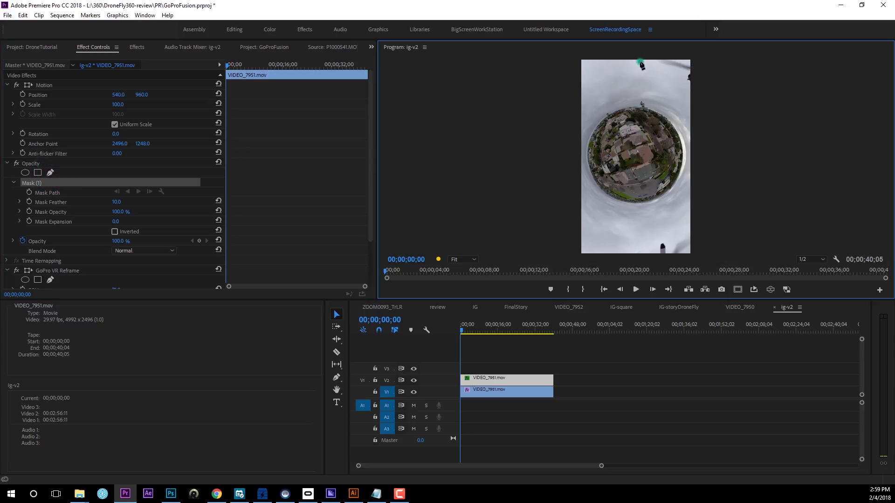
{"action": "left_click", "coordinate": [638, 94]}
{"action": "left_click", "coordinate": [604, 100]}
{"action": "left_click", "coordinate": [594, 85]}
{"action": "left_click", "coordinate": [598, 65]}
{"action": "left_click", "coordinate": [640, 62]}
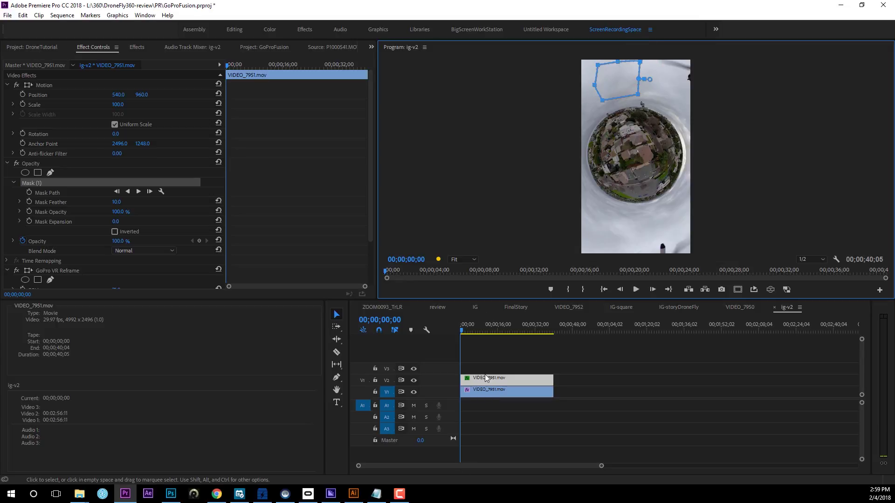
- Shift the masked copy to Position X 1080 and return the playhead to the start
{"action": "mouse_move", "coordinate": [120, 98]}
{"action": "left_mouse_down"}
{"action": "mouse_move", "coordinate": [196, 97]}
{"action": "mouse_move", "coordinate": [122, 95]}
{"action": "left_mouse_up"}
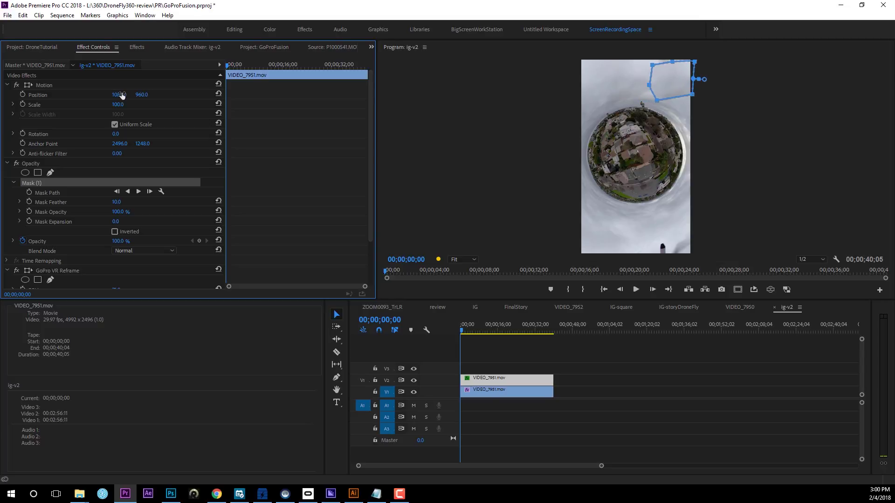
{"action": "left_click", "coordinate": [797, 163]}
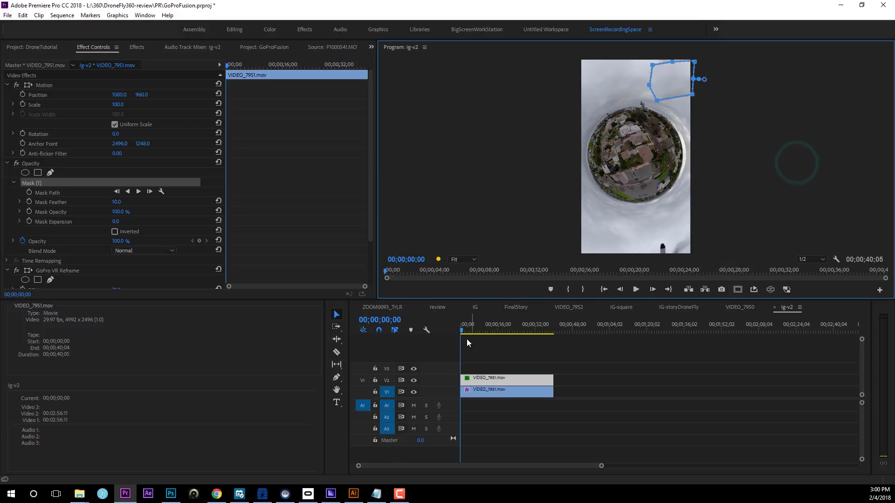
{"action": "left_click", "coordinate": [487, 329]}
{"action": "left_click_drag", "start_coordinate": [487, 329], "coordinate": [434, 330]}
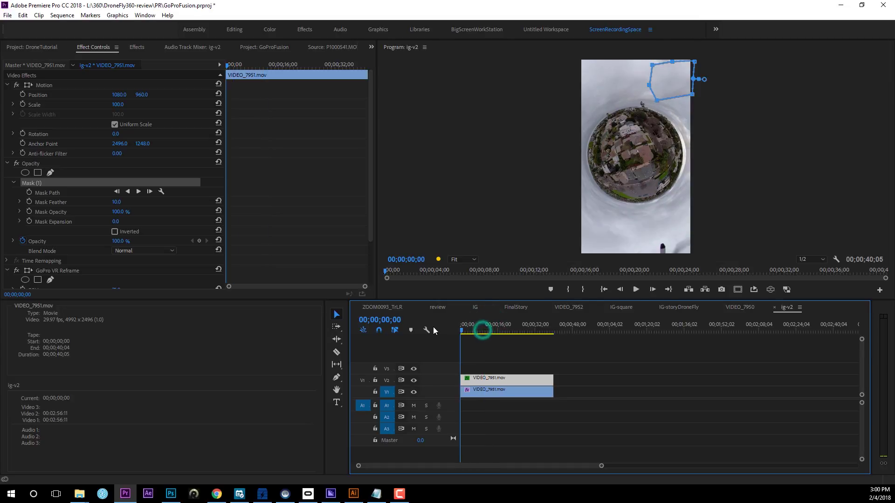
{"action": "left_click", "coordinate": [488, 393]}
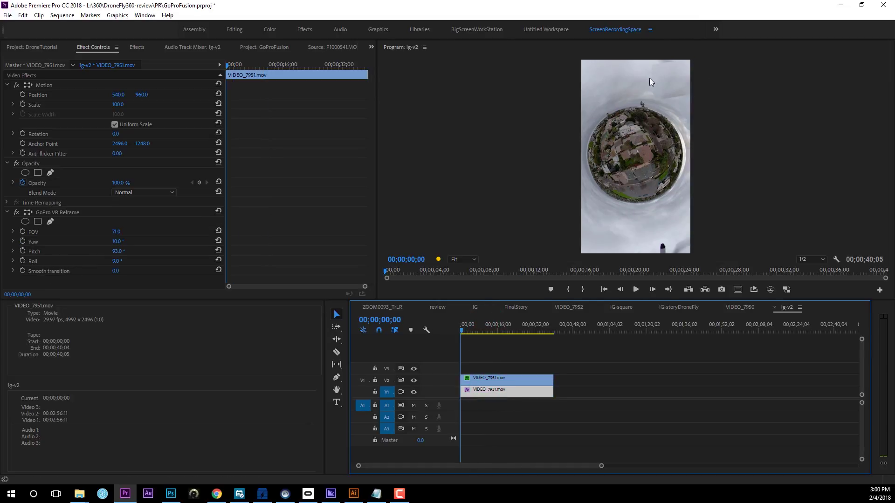
- Set the patch mask's feather to 107
{"action": "left_click", "coordinate": [463, 330]}
{"action": "left_click", "coordinate": [479, 390]}
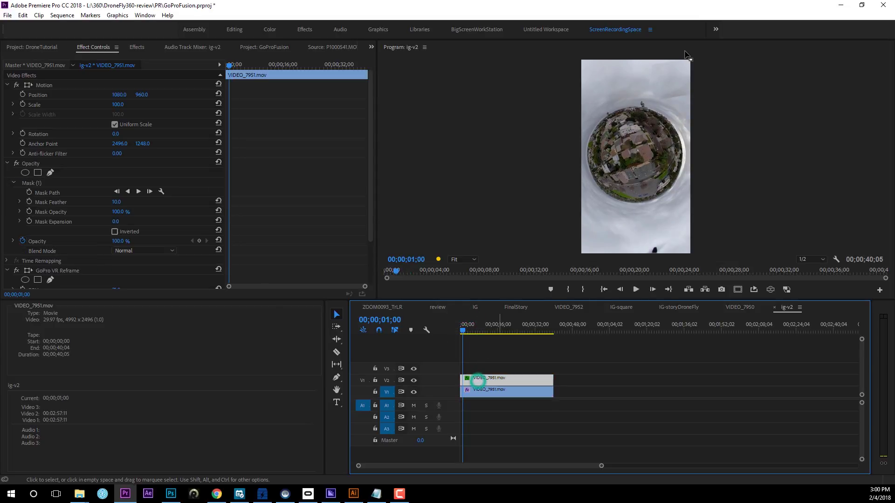
{"action": "left_click", "coordinate": [29, 184]}
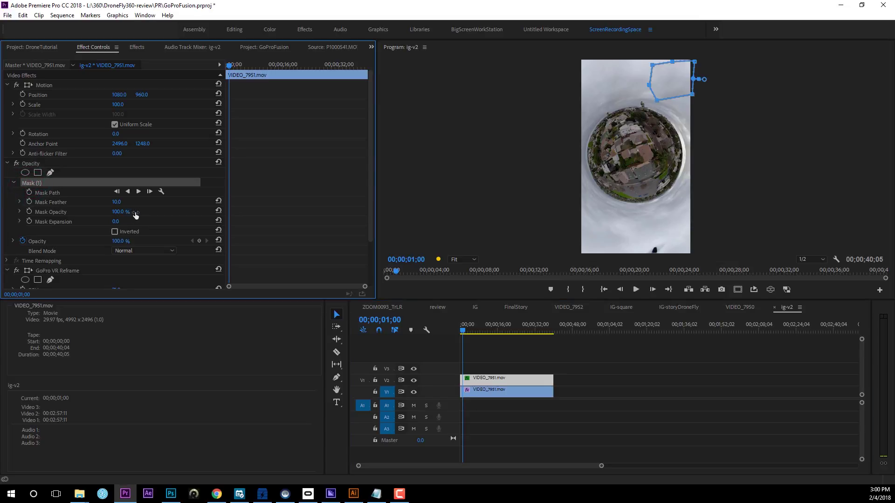
{"action": "left_click_drag", "start_coordinate": [118, 207], "coordinate": [168, 207]}
- Duplicate the masked patch clip onto track V3 at 00;00;01;18
{"action": "left_click", "coordinate": [506, 381]}
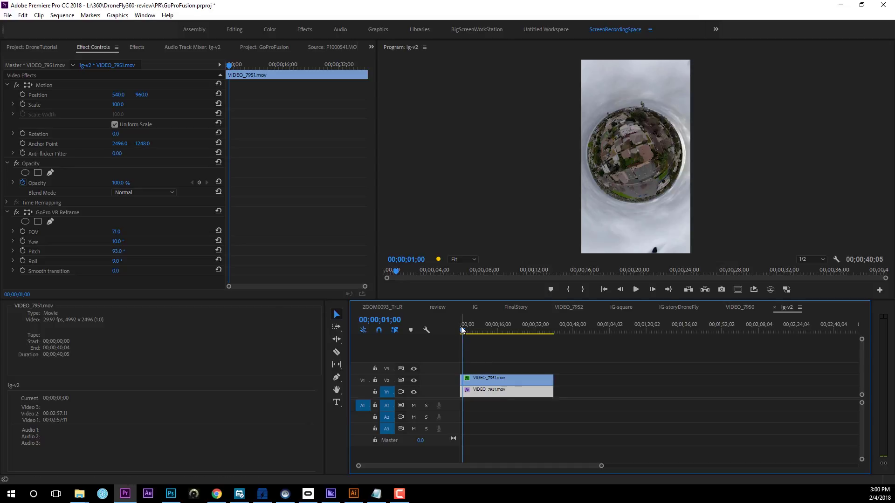
{"action": "mouse_move", "coordinate": [463, 331]}
{"action": "left_mouse_down"}
{"action": "mouse_move", "coordinate": [486, 332]}
{"action": "mouse_move", "coordinate": [464, 339]}
{"action": "left_mouse_up"}
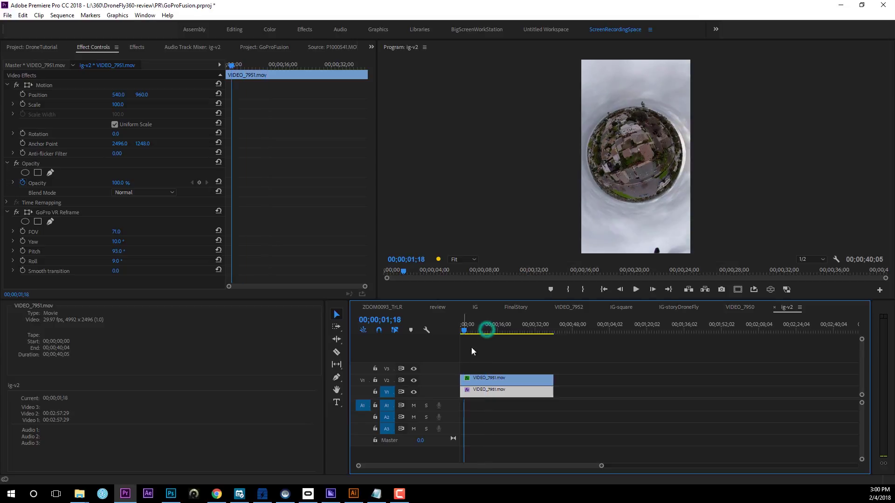
{"action": "left_click", "coordinate": [477, 381]}
{"action": "left_click", "coordinate": [478, 381]}
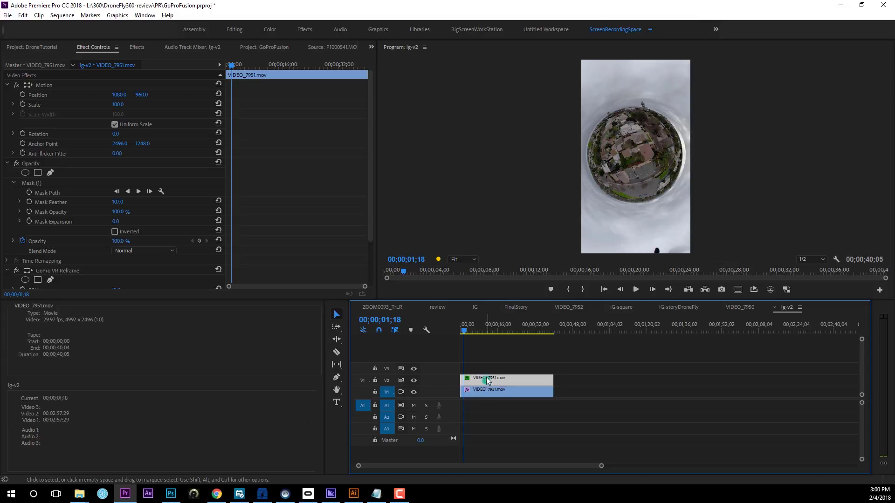
{"action": "left_click_drag", "start_coordinate": [486, 377], "coordinate": [487, 371]}
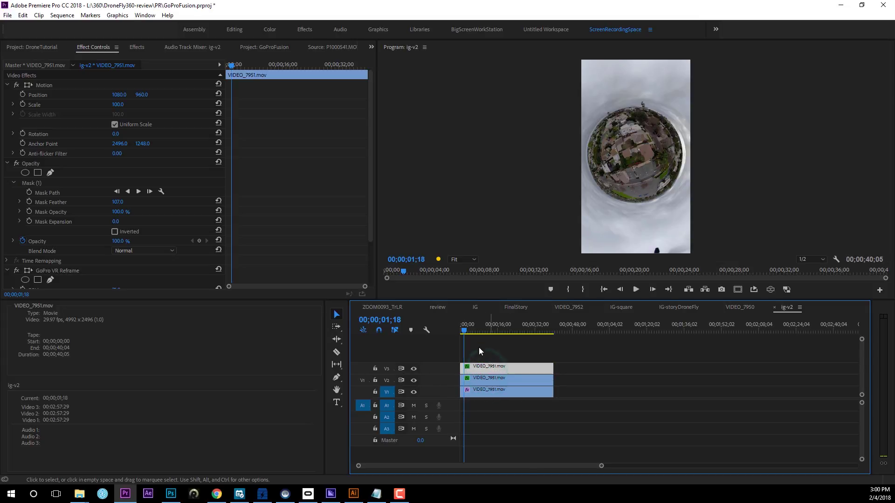
- Move the V3 masked copy to Position 1125, 845 near the top right
{"action": "left_click", "coordinate": [465, 333]}
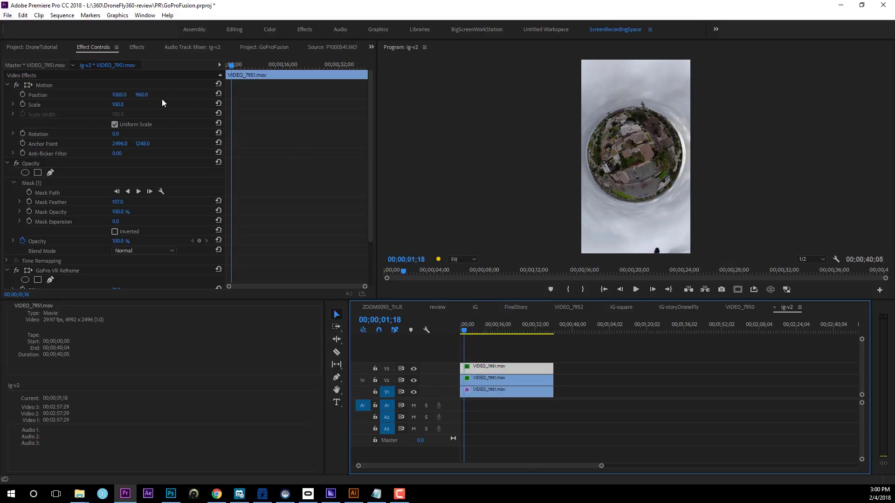
{"action": "left_click_drag", "start_coordinate": [143, 97], "coordinate": [158, 97]}
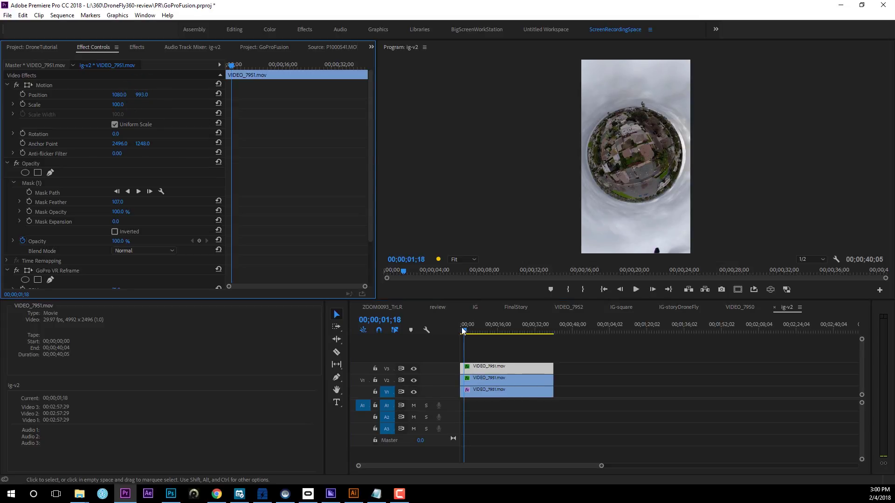
{"action": "left_click_drag", "start_coordinate": [463, 331], "coordinate": [475, 349]}
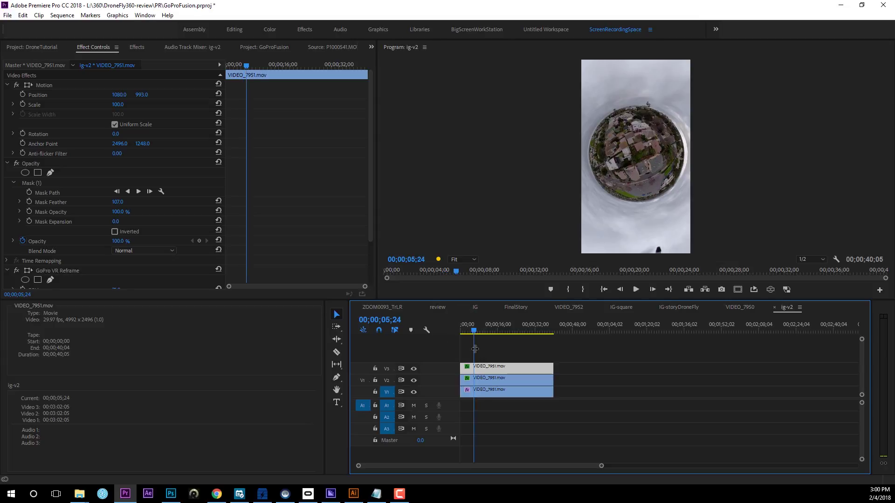
{"action": "left_click", "coordinate": [484, 366]}
{"action": "left_click", "coordinate": [29, 184]}
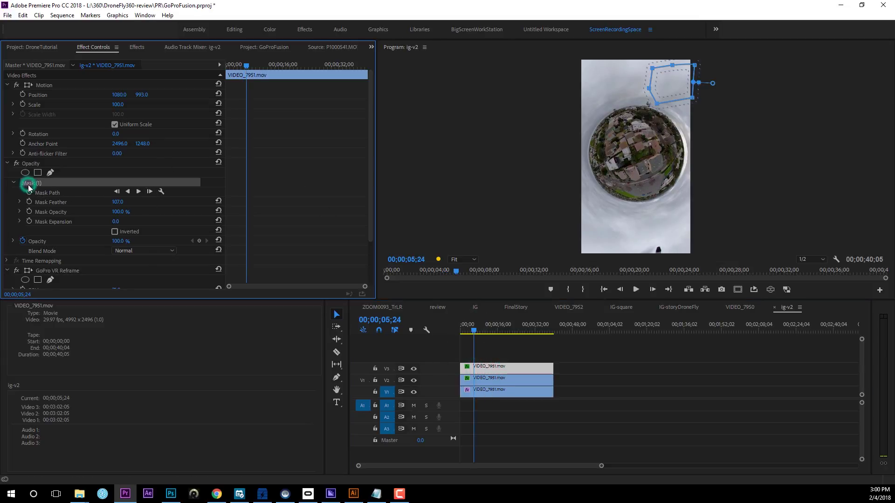
{"action": "mouse_move", "coordinate": [138, 96]}
{"action": "left_mouse_down"}
{"action": "mouse_move", "coordinate": [166, 96]}
{"action": "mouse_move", "coordinate": [121, 95]}
{"action": "mouse_move", "coordinate": [130, 99]}
{"action": "left_mouse_up"}
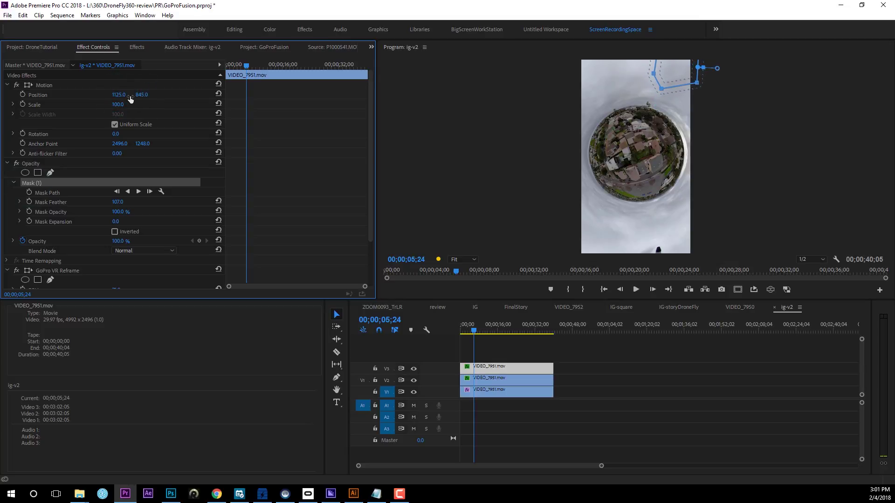
{"action": "left_click", "coordinate": [138, 94]}
- Scrub the timeline to check both sky patches, then reselect the V3 copy
{"action": "left_click", "coordinate": [478, 392]}
{"action": "left_click_drag", "start_coordinate": [471, 330], "coordinate": [542, 333]}
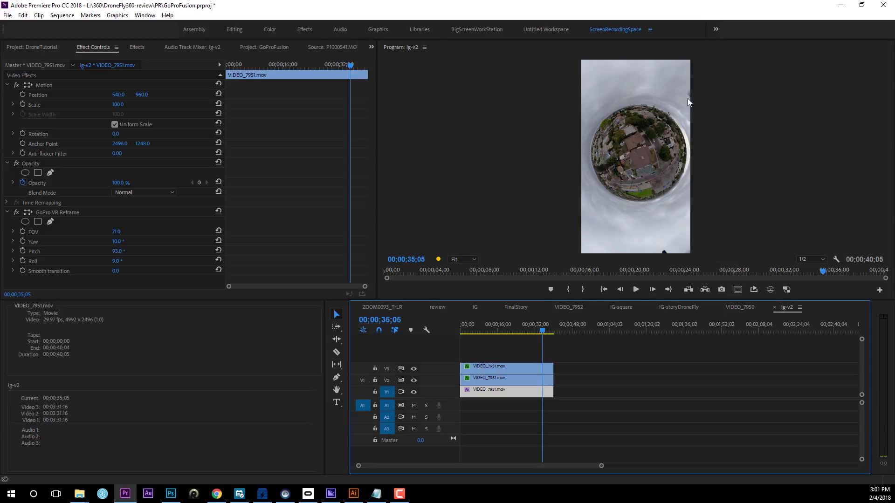
{"action": "left_click", "coordinate": [488, 363]}
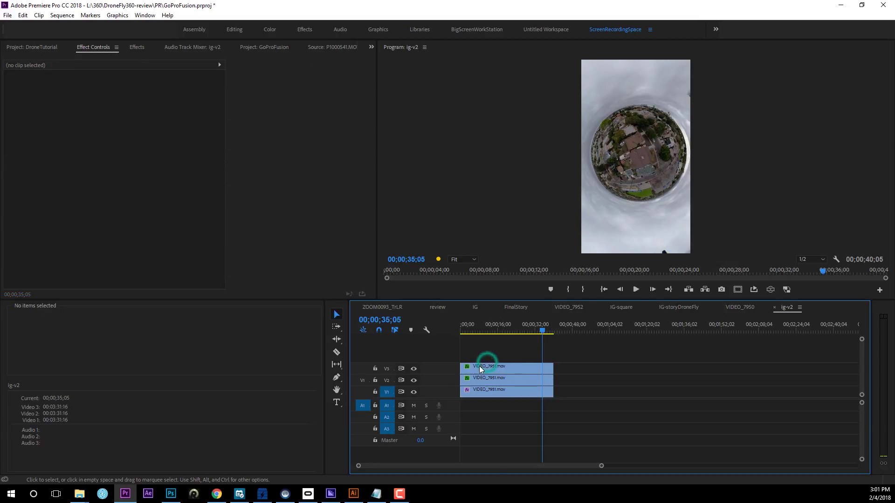
{"action": "left_click", "coordinate": [486, 367]}
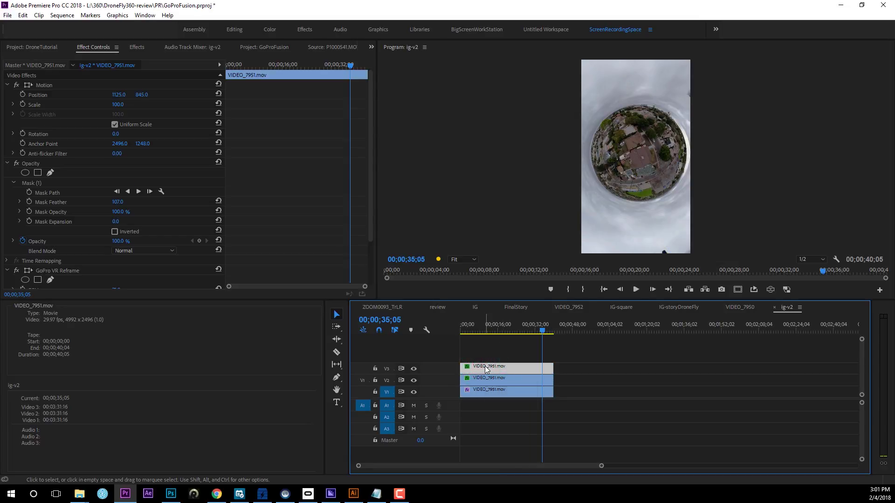
- Duplicate the V3 copy onto V4 and move it to Position 1162, 1082
{"action": "left_click_drag", "start_coordinate": [487, 367], "coordinate": [486, 355]}
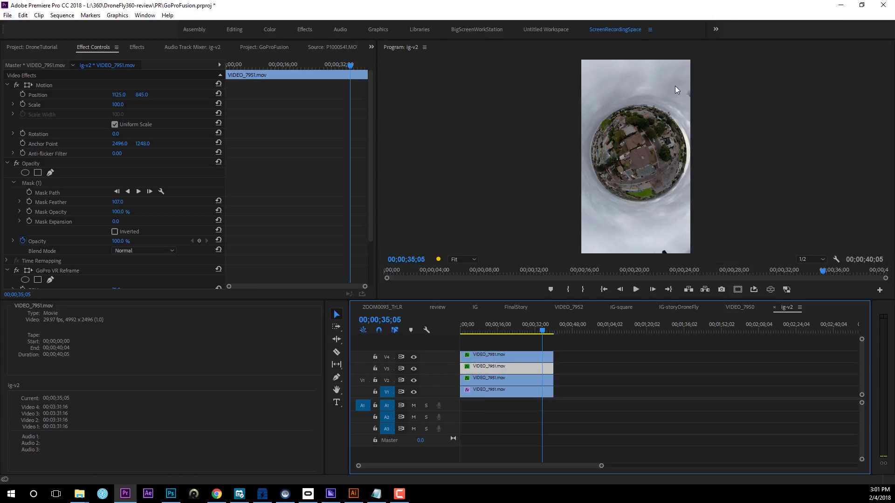
{"action": "left_click", "coordinate": [489, 357]}
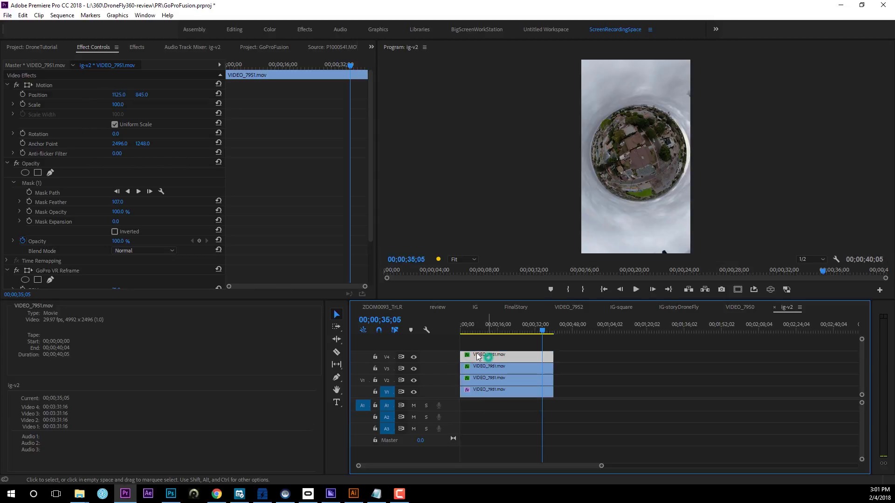
{"action": "left_click", "coordinate": [32, 184]}
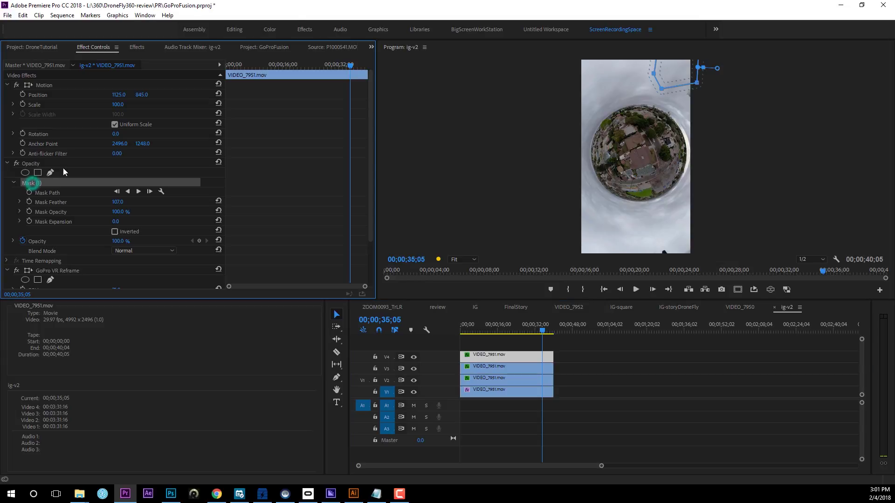
{"action": "mouse_move", "coordinate": [139, 97]}
{"action": "left_mouse_down"}
{"action": "mouse_move", "coordinate": [201, 97]}
{"action": "mouse_move", "coordinate": [100, 108]}
{"action": "mouse_move", "coordinate": [124, 96]}
{"action": "left_mouse_up"}
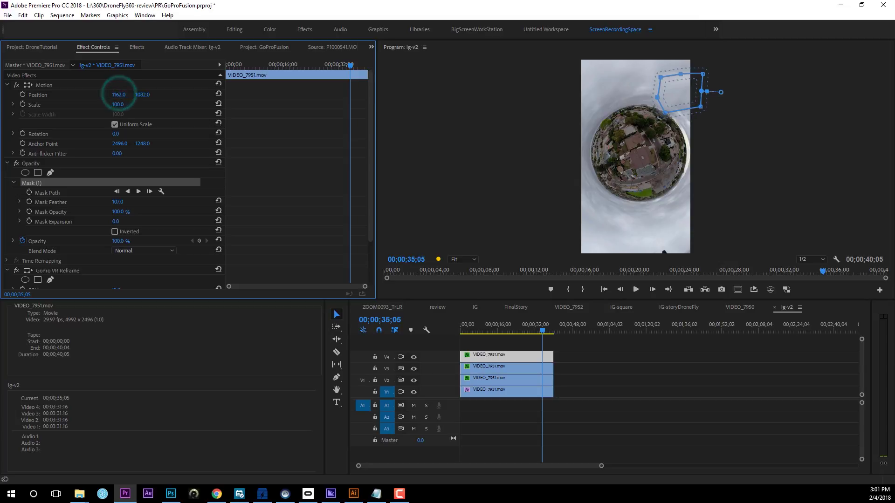
- Reshape the V4 mask's points so the patch covers the drone
{"action": "left_click", "coordinate": [665, 113], "text": "ctrl"}
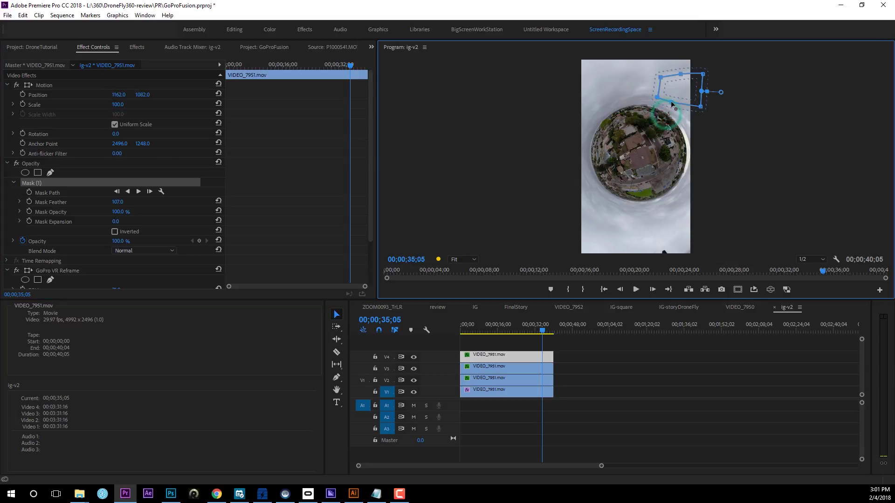
{"action": "left_click", "coordinate": [672, 100]}
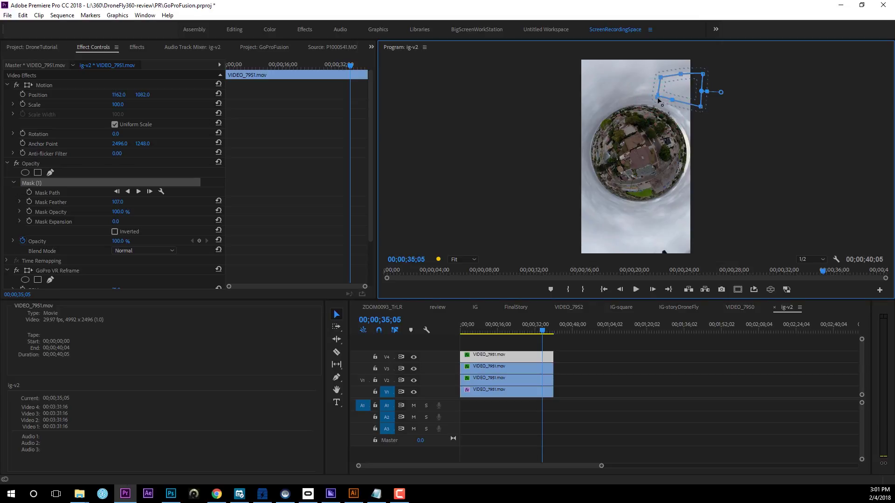
{"action": "left_click", "coordinate": [673, 100]}
{"action": "left_click", "coordinate": [657, 99]}
{"action": "left_click_drag", "start_coordinate": [701, 109], "coordinate": [662, 95]}
{"action": "left_click", "coordinate": [758, 159]}
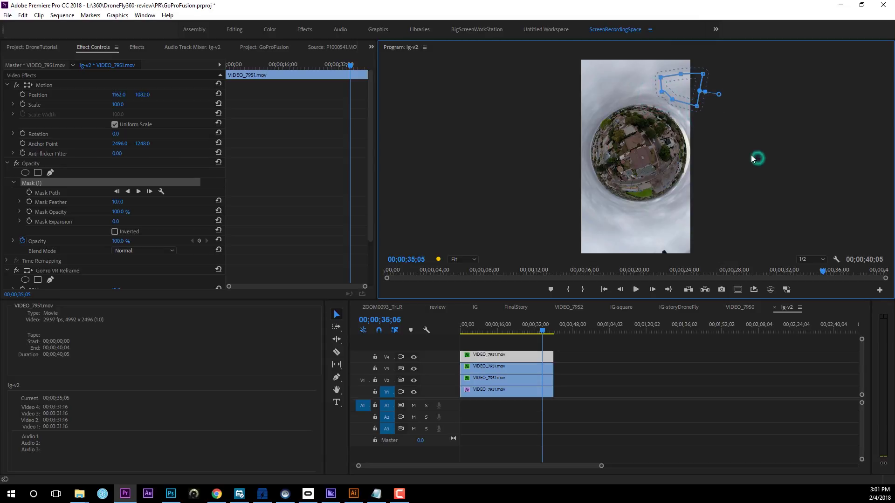
{"action": "left_click", "coordinate": [497, 380]}
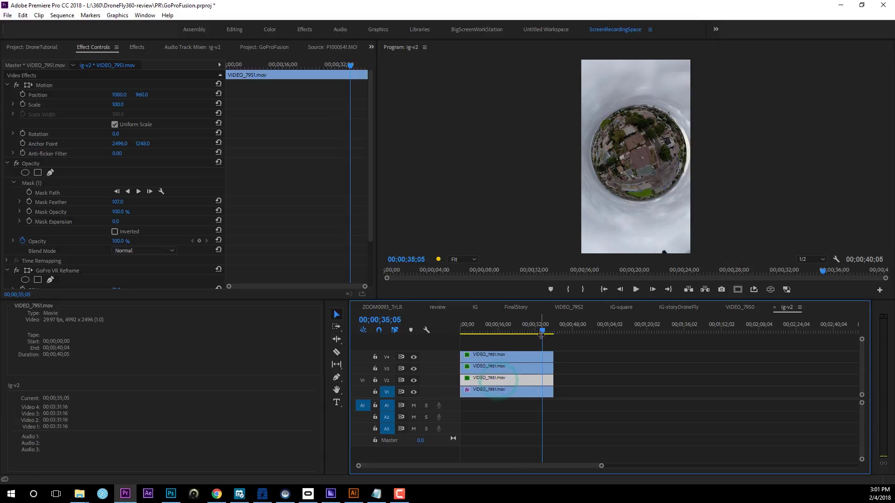
{"action": "left_click_drag", "start_coordinate": [539, 330], "coordinate": [506, 331]}
{"action": "left_click", "coordinate": [485, 379]}
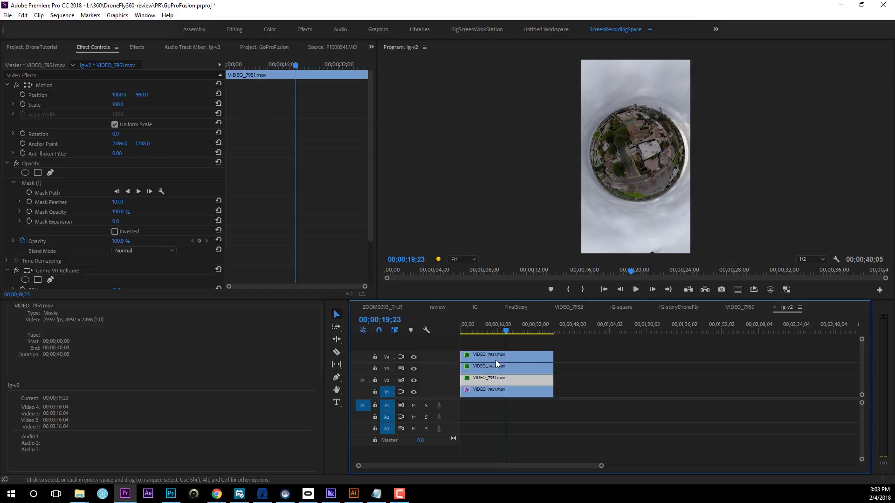
{"action": "left_click", "coordinate": [483, 369]}
{"action": "left_click", "coordinate": [488, 380]}
{"action": "left_click", "coordinate": [505, 331]}
{"action": "left_click_drag", "start_coordinate": [474, 330], "coordinate": [527, 332]}
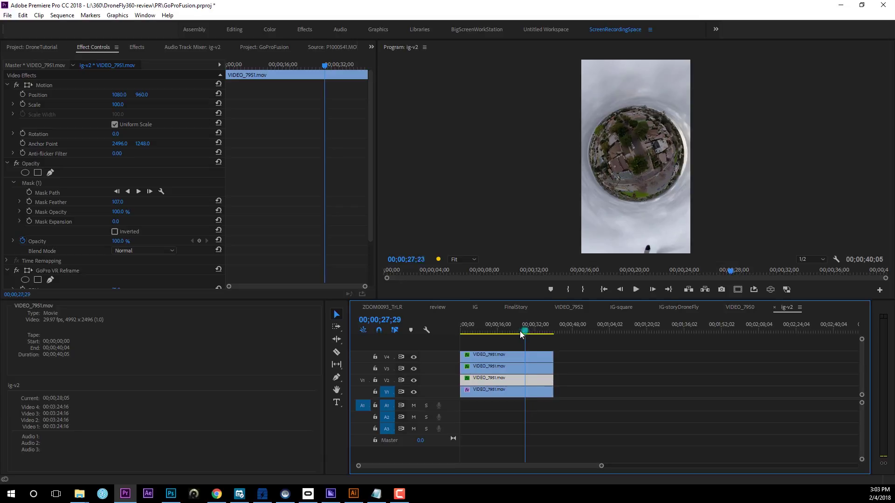
{"action": "mouse_move", "coordinate": [523, 326]}
{"action": "left_mouse_down"}
{"action": "mouse_move", "coordinate": [534, 333]}
{"action": "mouse_move", "coordinate": [482, 334]}
{"action": "mouse_move", "coordinate": [530, 333]}
{"action": "mouse_move", "coordinate": [513, 333]}
{"action": "left_mouse_up"}
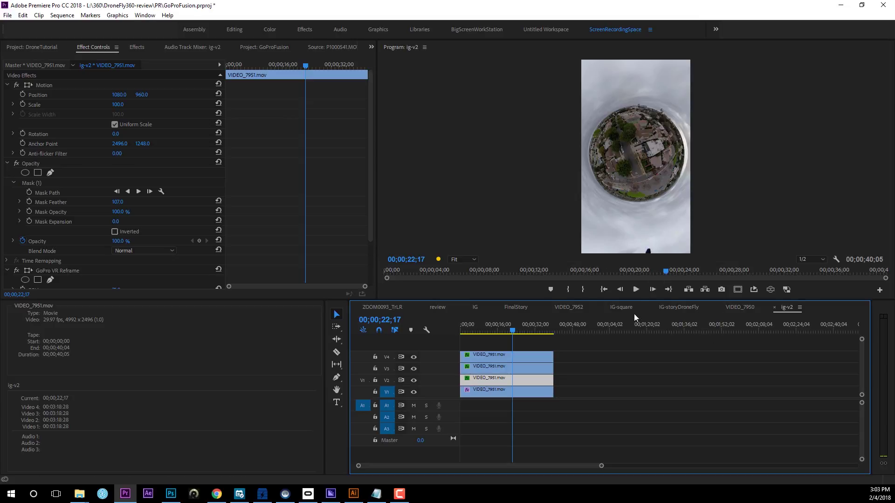
{"action": "left_click", "coordinate": [516, 307]}
- Hide tracks V6, V5 and V3 in FinalStory, then switch them back on
{"action": "mouse_move", "coordinate": [466, 332]}
{"action": "left_mouse_down"}
{"action": "mouse_move", "coordinate": [486, 333]}
{"action": "mouse_move", "coordinate": [478, 332]}
{"action": "left_mouse_up"}
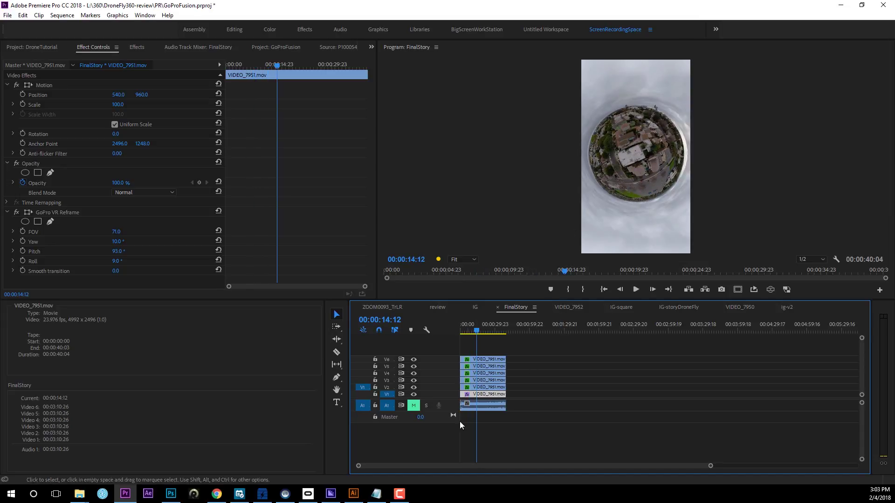
{"action": "left_click", "coordinate": [414, 360]}
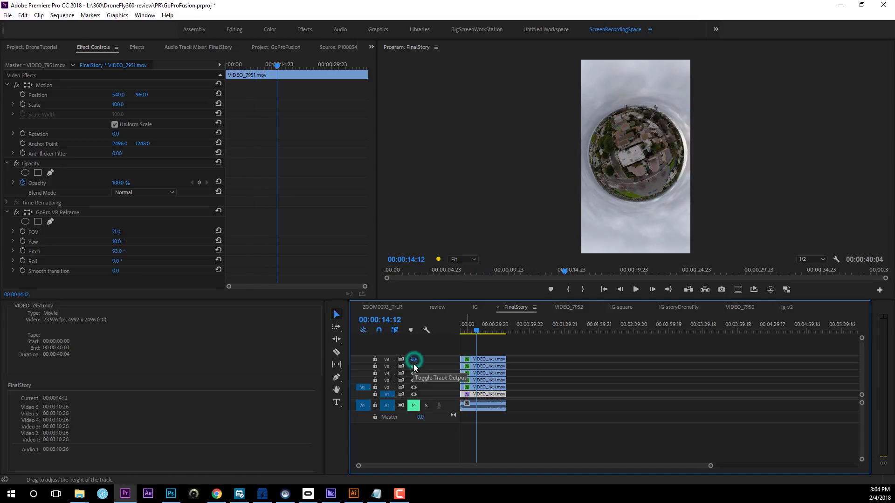
{"action": "left_click", "coordinate": [413, 367]}
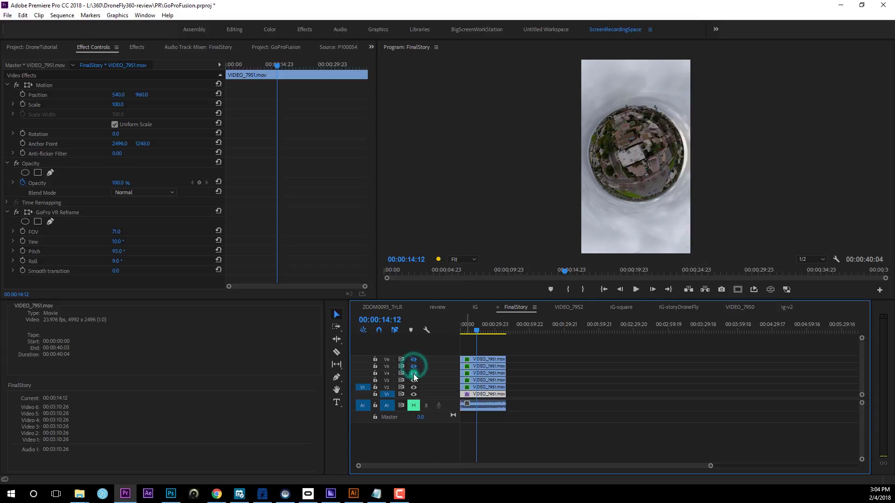
{"action": "left_click", "coordinate": [413, 380]}
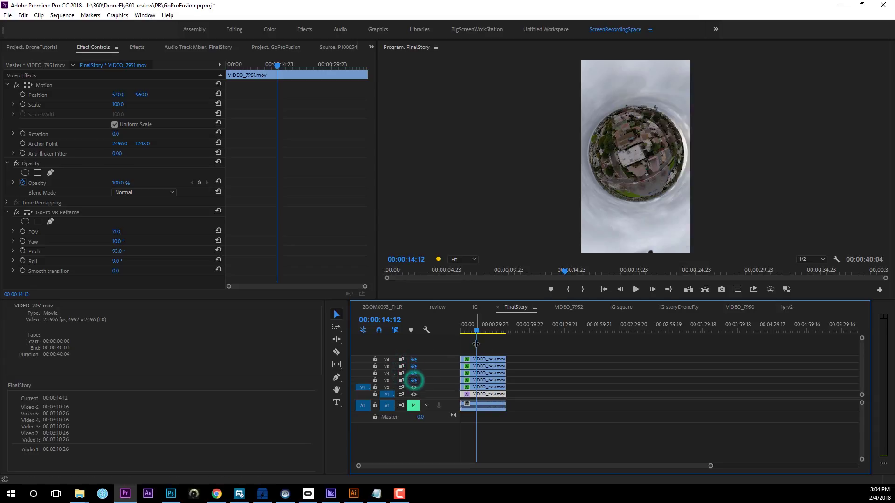
{"action": "left_click", "coordinate": [413, 381]}
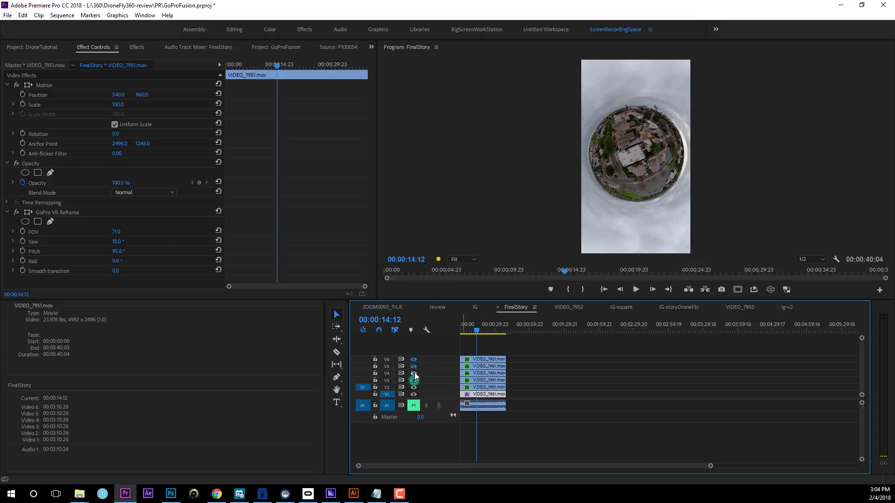
{"action": "left_click", "coordinate": [413, 367]}
{"action": "left_click", "coordinate": [413, 359]}
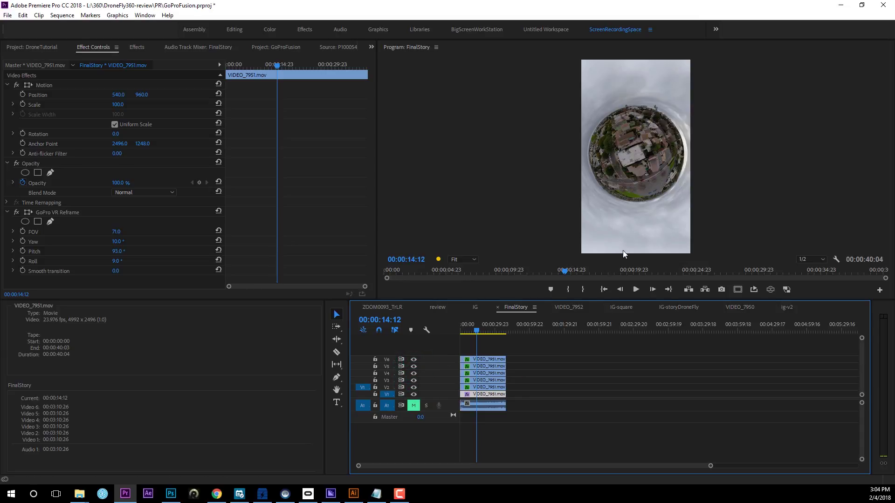
{"action": "left_click", "coordinate": [470, 334]}
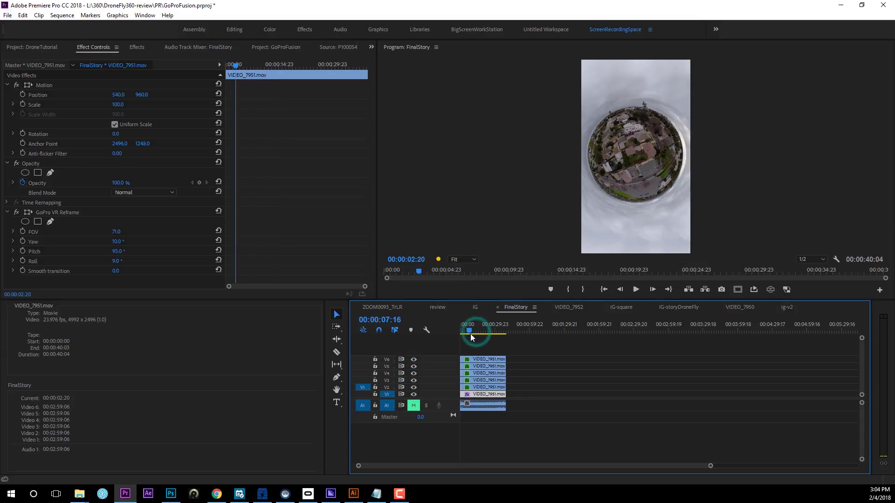
- Cancel nesting of FinalStory's seven clips and switch to the IG-storyDroneFly sequence
{"action": "left_click_drag", "start_coordinate": [471, 335], "coordinate": [463, 419]}
{"action": "left_click", "coordinate": [526, 367]}
{"action": "right_click", "coordinate": [496, 360]}
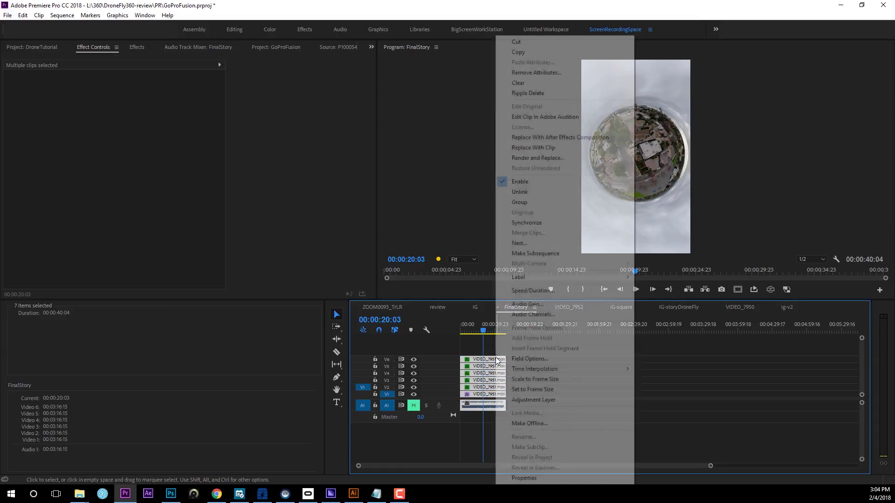
{"action": "left_click", "coordinate": [521, 243]}
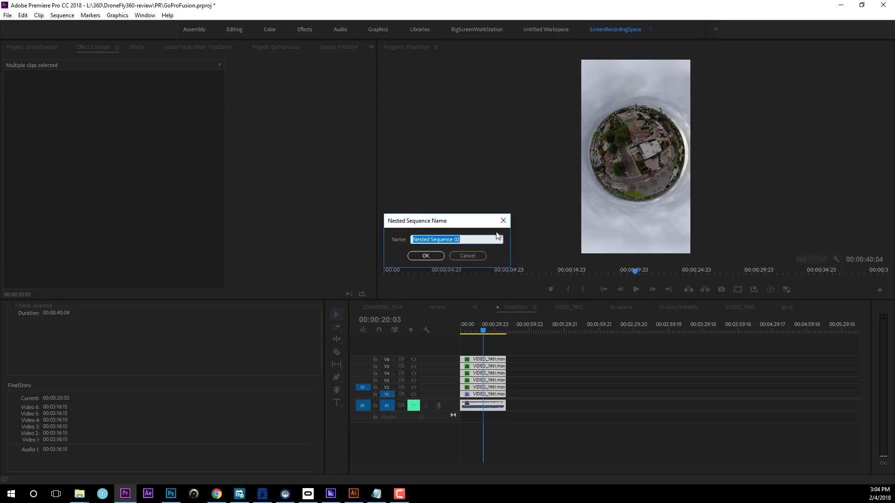
{"action": "left_click", "coordinate": [503, 222]}
{"action": "left_click", "coordinate": [504, 332]}
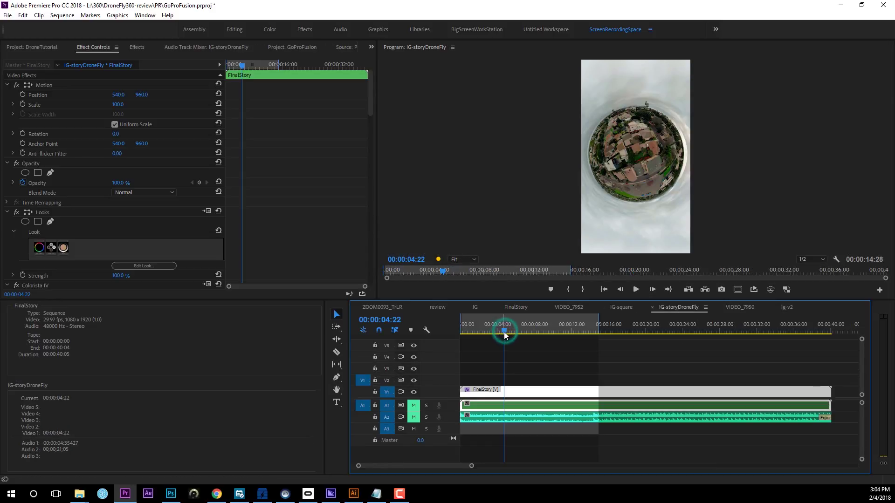
- Scrub and play the IG-storyDroneFly timeline to preview the tiny-planet story
{"action": "mouse_move", "coordinate": [504, 332]}
{"action": "left_mouse_down"}
{"action": "mouse_move", "coordinate": [477, 335]}
{"action": "mouse_move", "coordinate": [497, 332]}
{"action": "left_mouse_up"}
{"action": "left_click", "coordinate": [524, 380]}
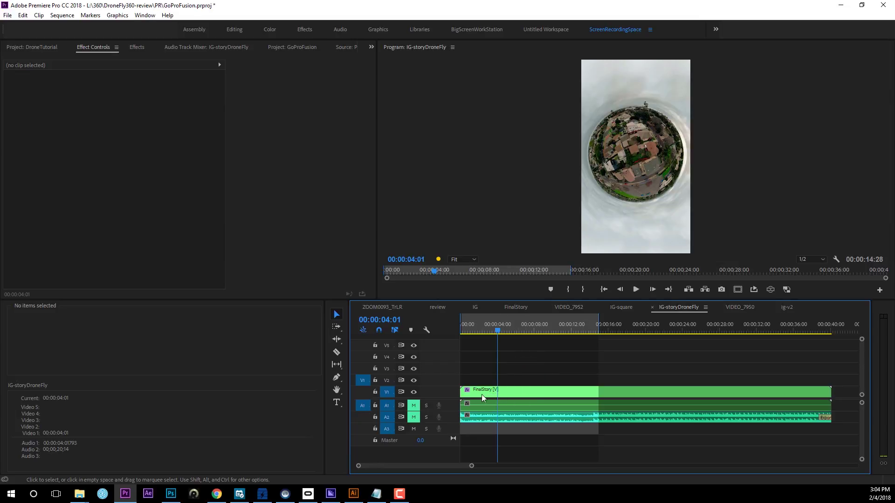
{"action": "left_click_drag", "start_coordinate": [498, 330], "coordinate": [579, 328]}
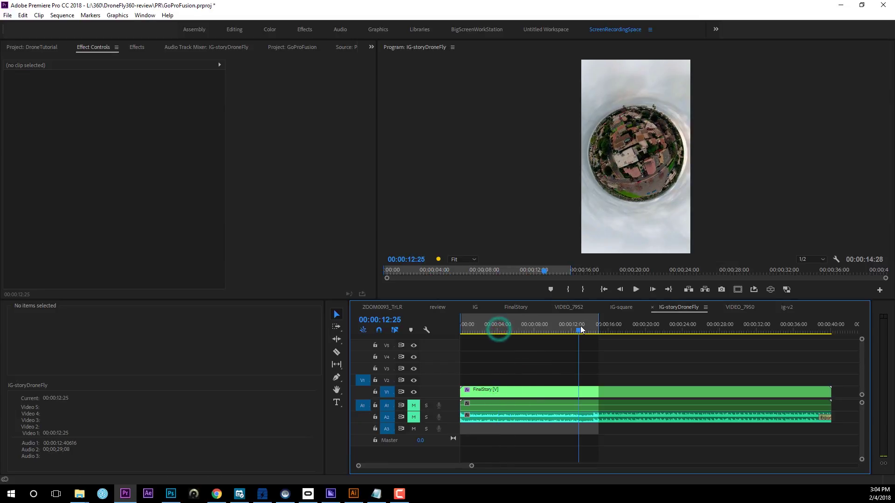
{"action": "key", "text": "space"}
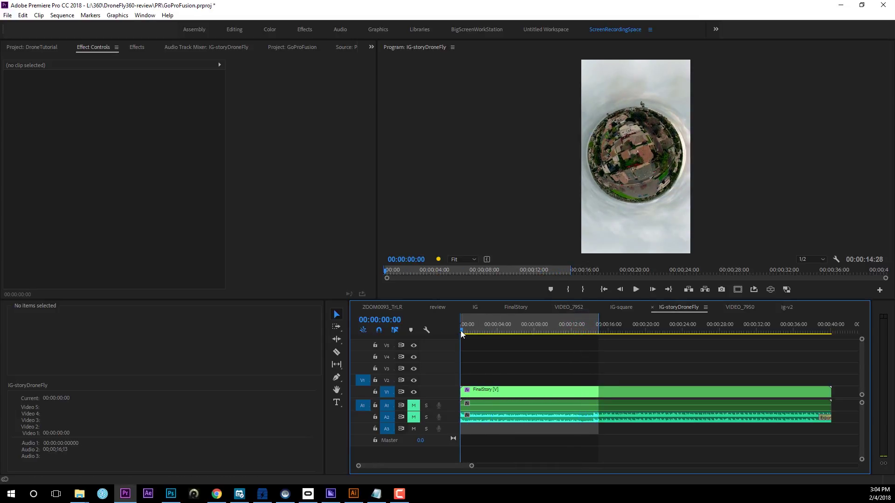
{"action": "left_click_drag", "start_coordinate": [460, 331], "coordinate": [554, 332]}
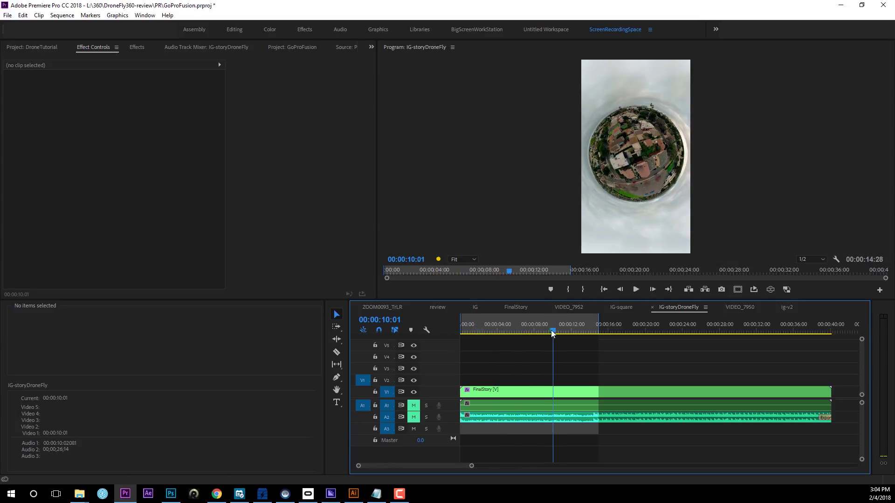
{"action": "left_click_drag", "start_coordinate": [551, 330], "coordinate": [504, 330]}
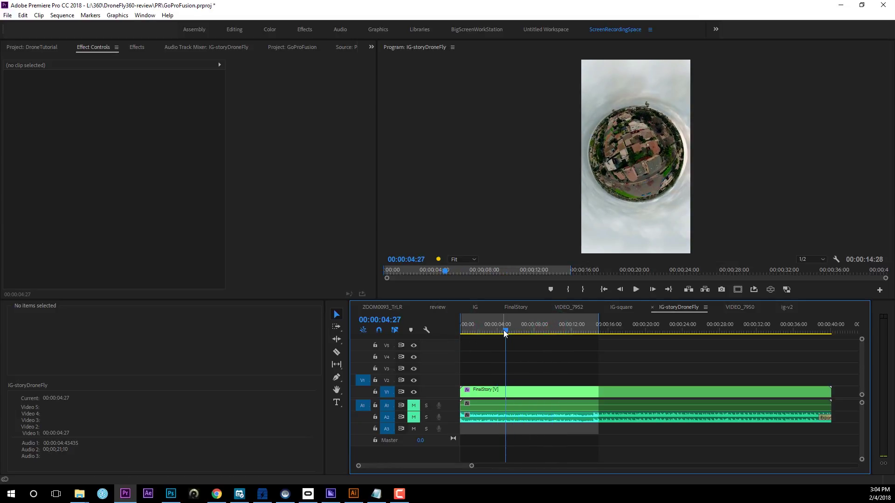
{"action": "left_click_drag", "start_coordinate": [505, 330], "coordinate": [473, 345]}
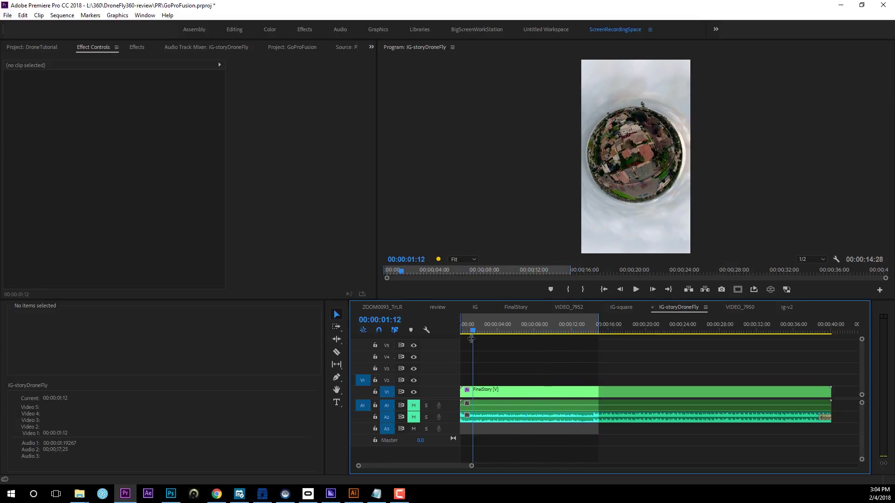
- Collapse the Looks and Colorista IV effects on the FinalStory clip
{"action": "left_click", "coordinate": [493, 393]}
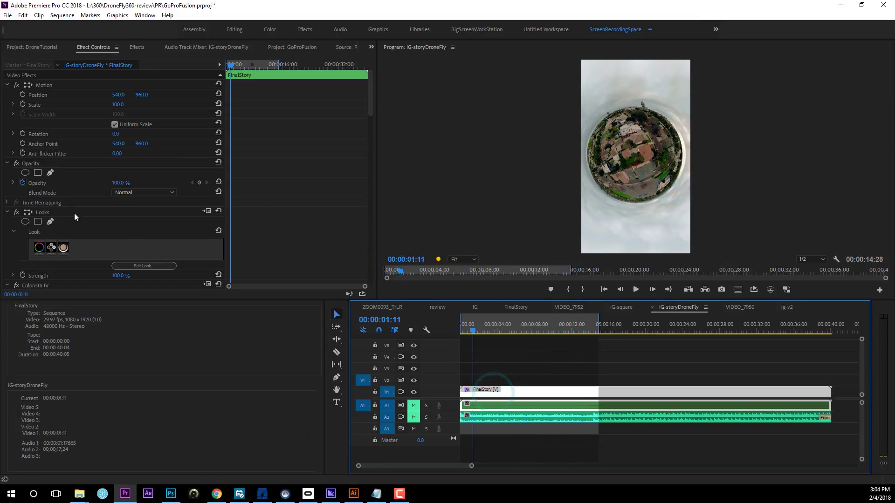
{"action": "left_click", "coordinate": [7, 213]}
{"action": "left_click", "coordinate": [7, 222]}
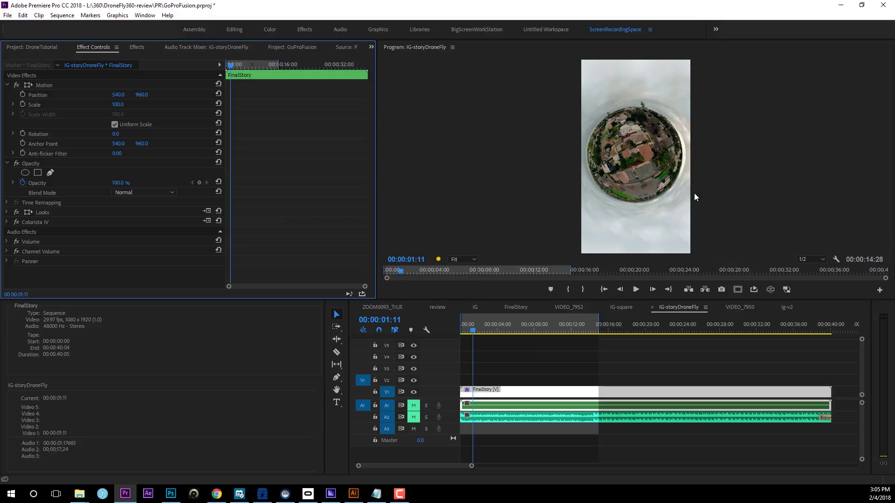
{"action": "left_click_drag", "start_coordinate": [473, 331], "coordinate": [517, 331]}
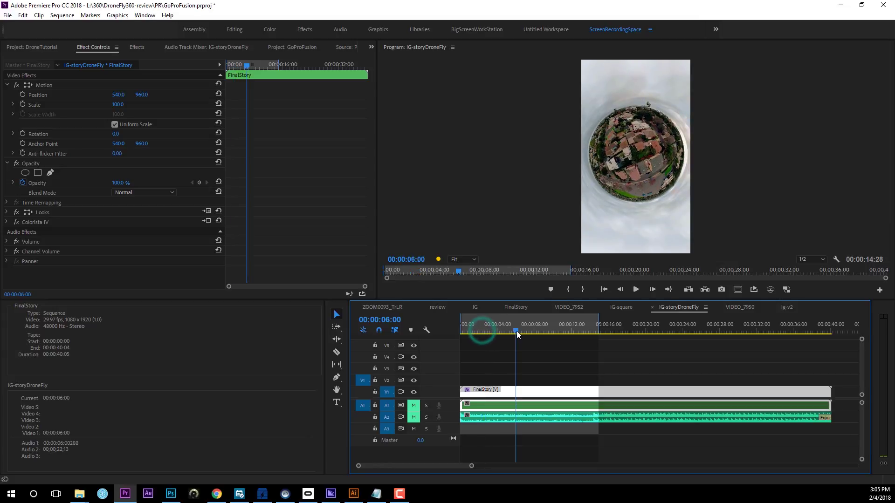